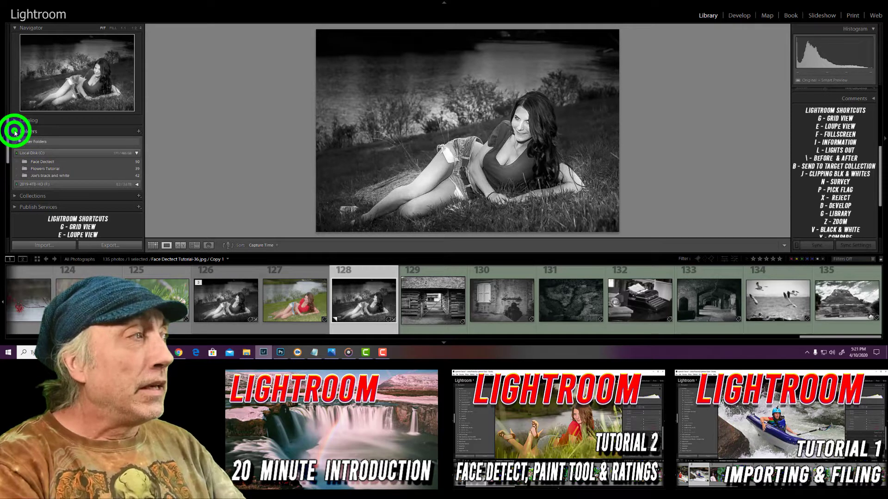
# Expand the Collections list and look through the smart collections it contains
pyautogui.click(15, 143)
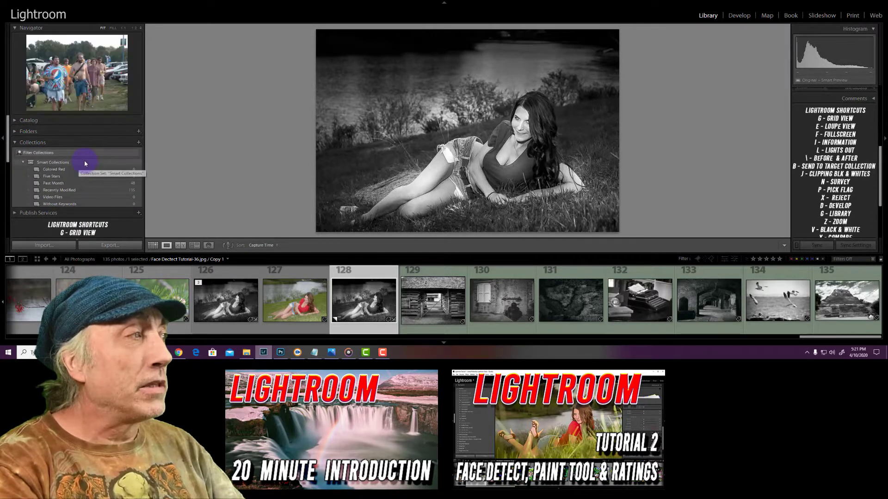
pyautogui.scroll(-1, 83, 166)
pyautogui.scroll(1, 82, 171)
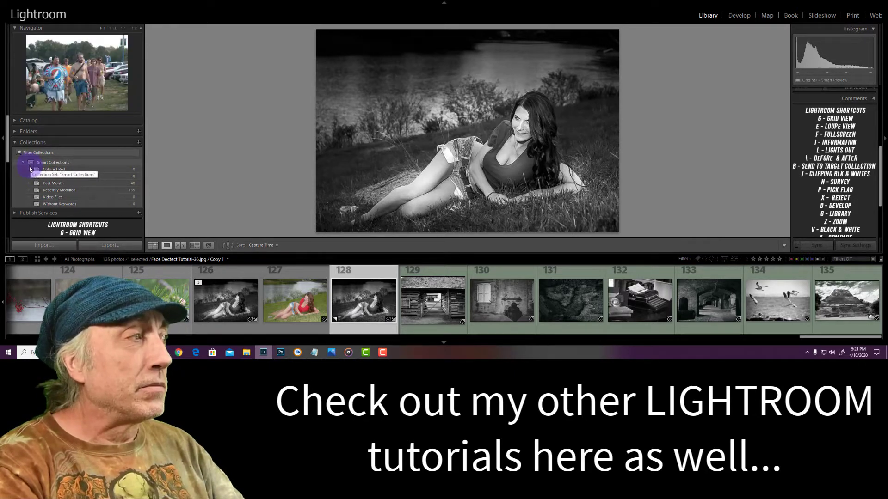
pyautogui.scroll(-1, 64, 167)
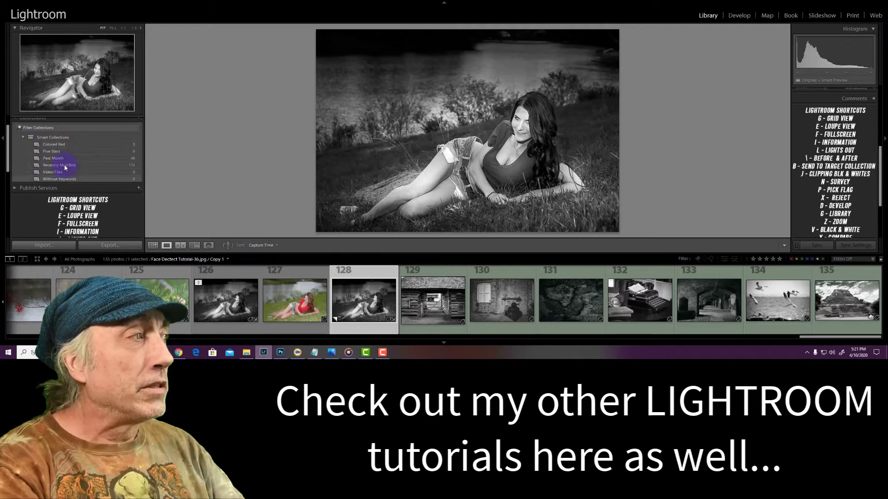
pyautogui.scroll(1, 49, 164)
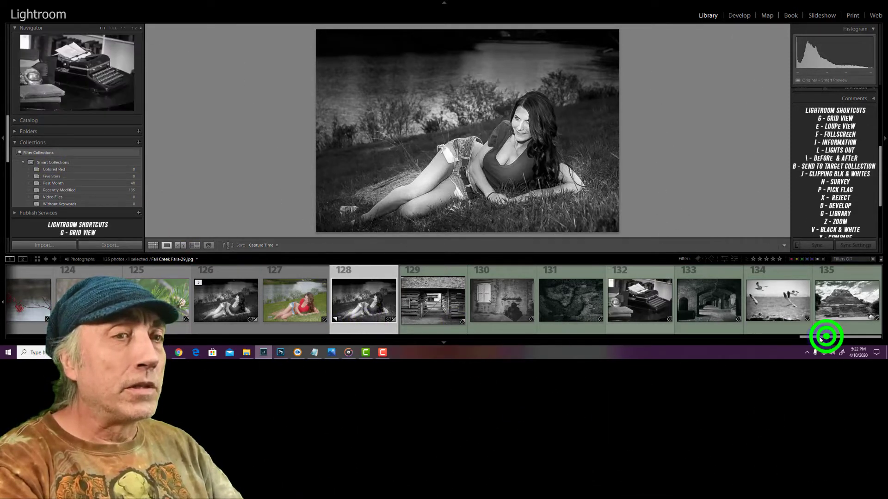
# Open the black and white photo folder on the local disk and select all of its photos
pyautogui.moveTo(864, 337); pyautogui.dragTo(189, 337)
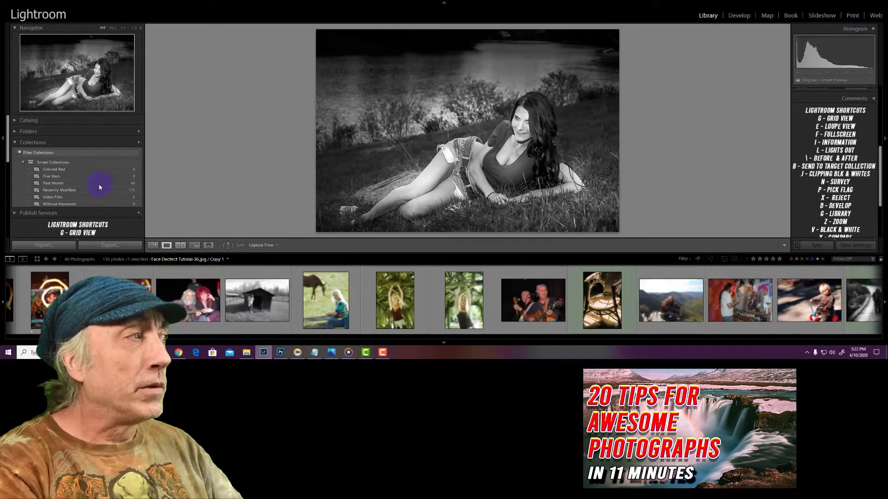
pyautogui.click(79, 132)
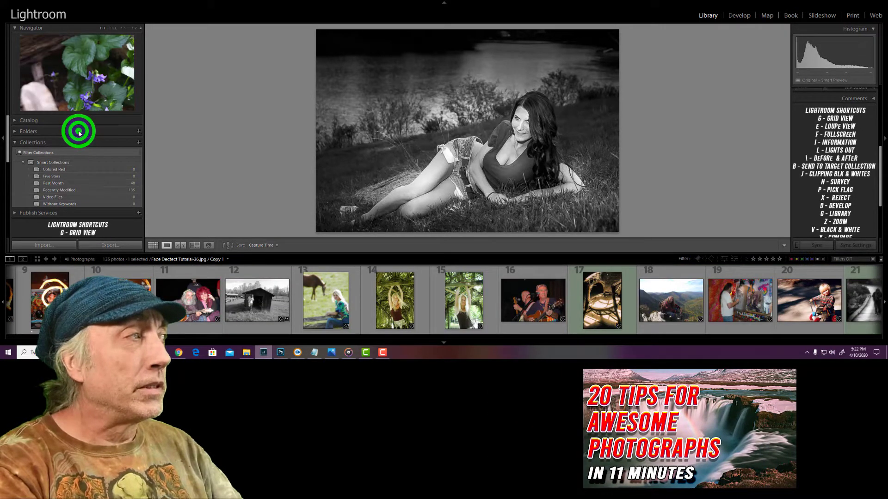
pyautogui.click(65, 176)
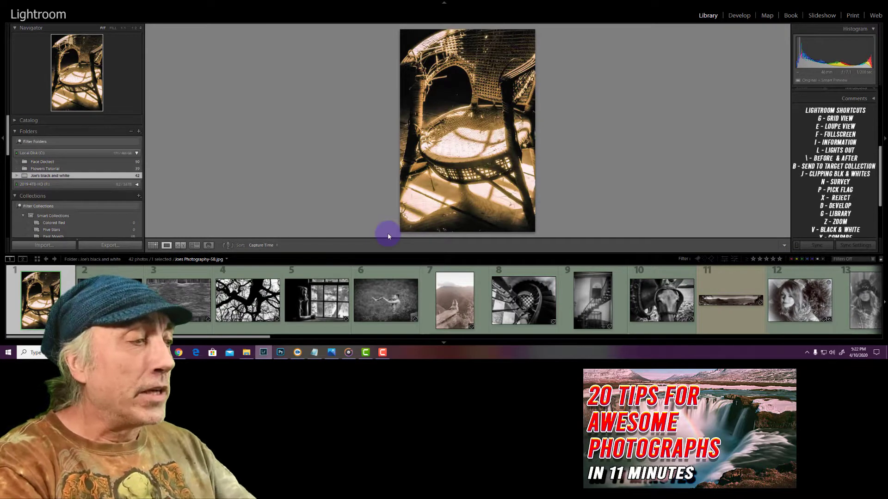
pyautogui.hotkey('ctrl', 'a')
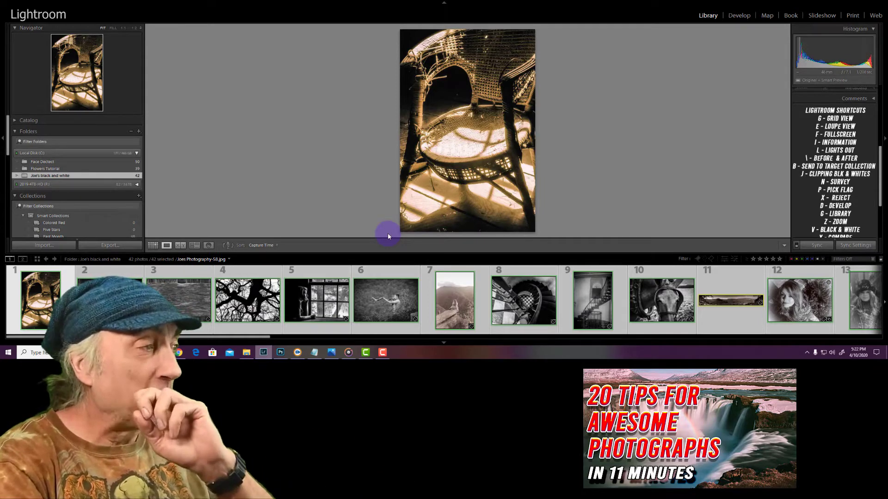
# Create a top-level collection set named with the photographer's first name in possessive form followed by "Photos"
pyautogui.click(139, 197)
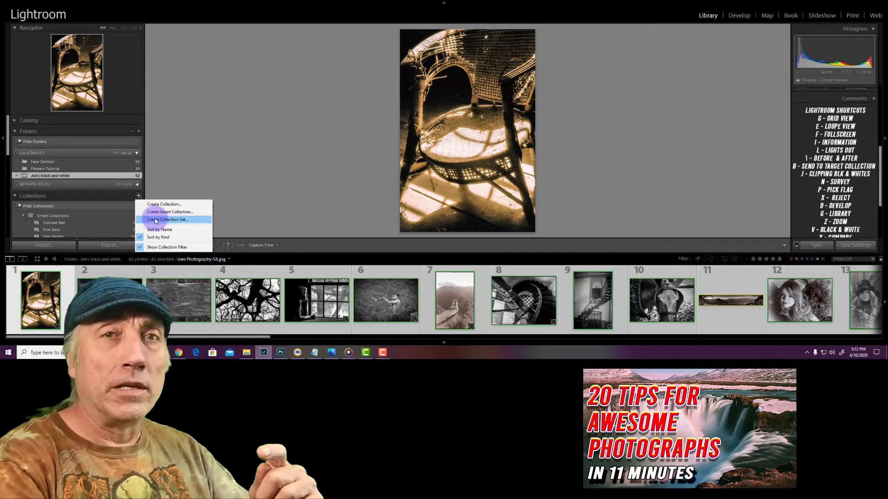
pyautogui.click(155, 220)
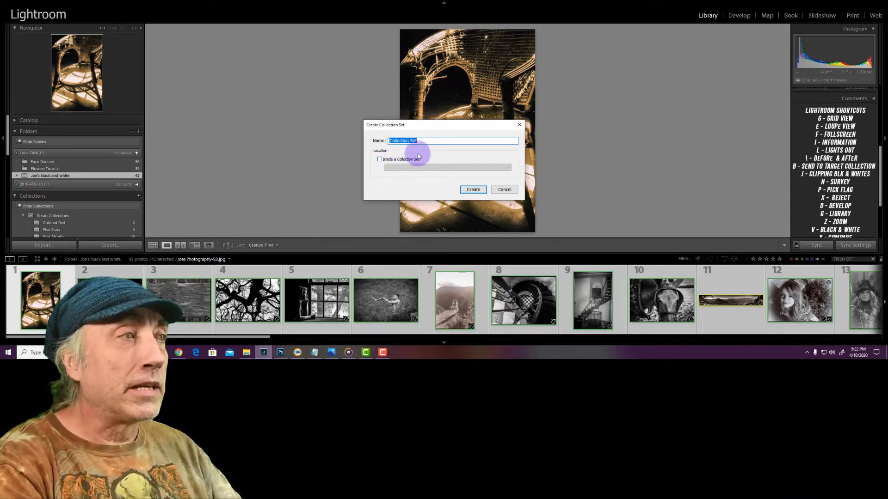
pyautogui.moveTo(421, 141); pyautogui.dragTo(379, 143)
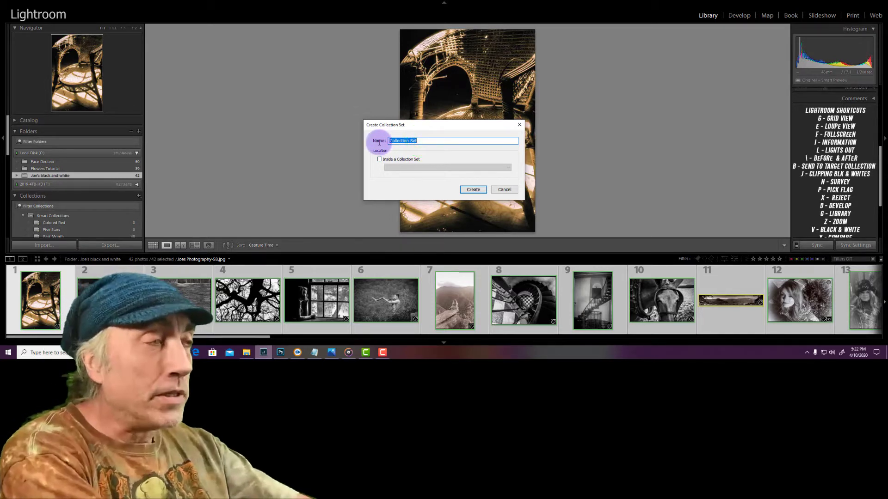
pyautogui.press('BackSpace')
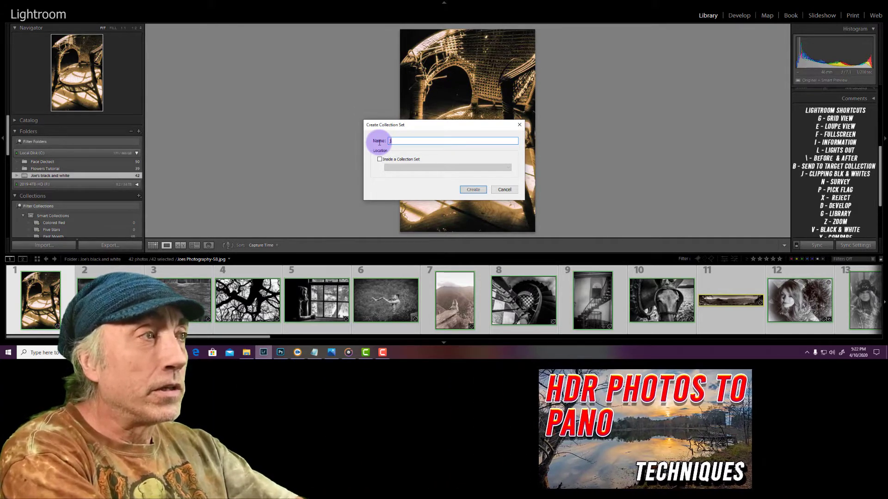
pyautogui.write("Joe'")
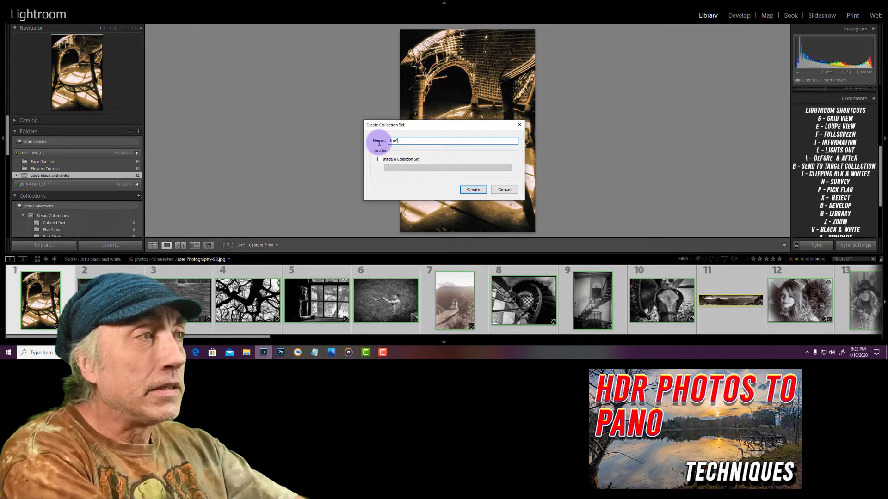
pyautogui.write('S')
pyautogui.press('BackSpace')
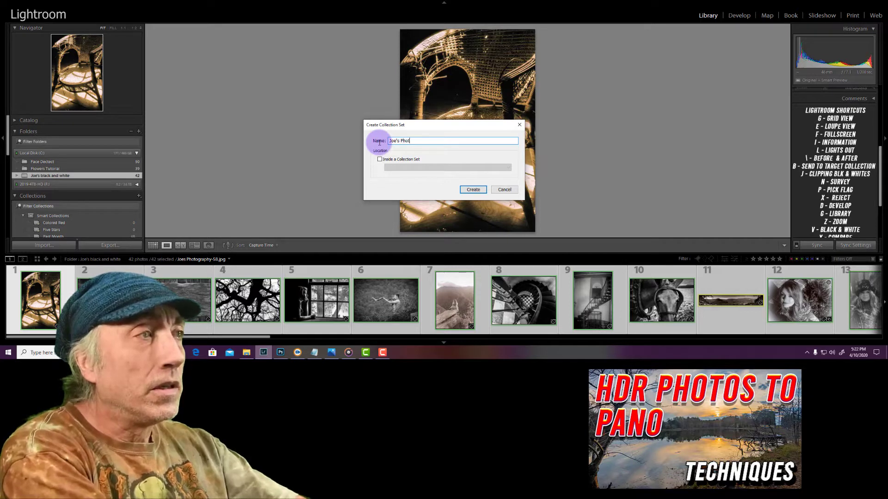
pyautogui.write('Photos')
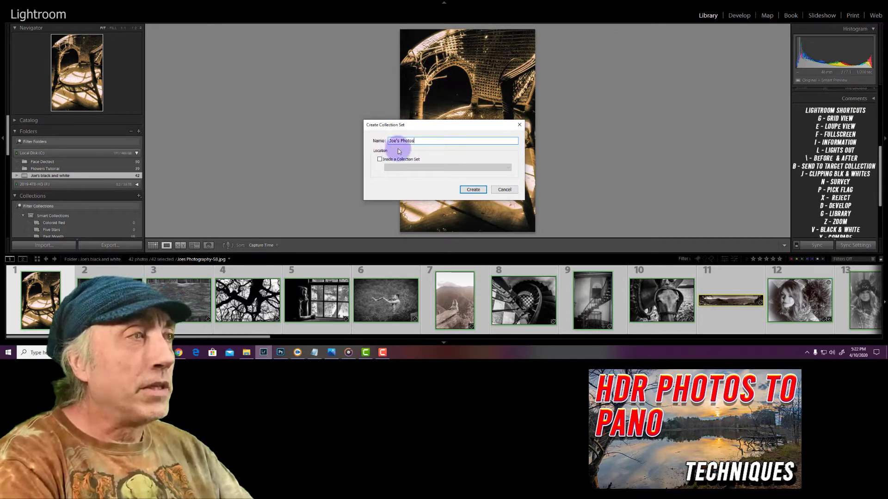
pyautogui.click(476, 190)
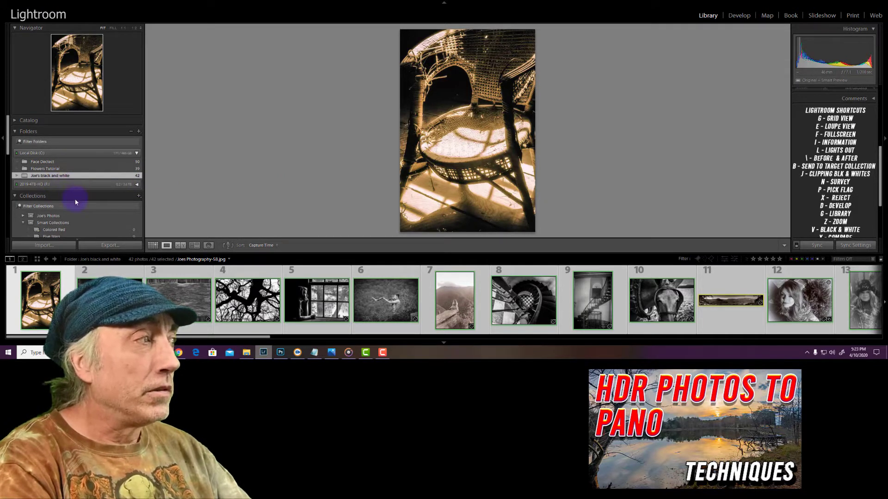
# Start another new collection set and name it "Nature Photography"
pyautogui.scroll(-1, 42, 191)
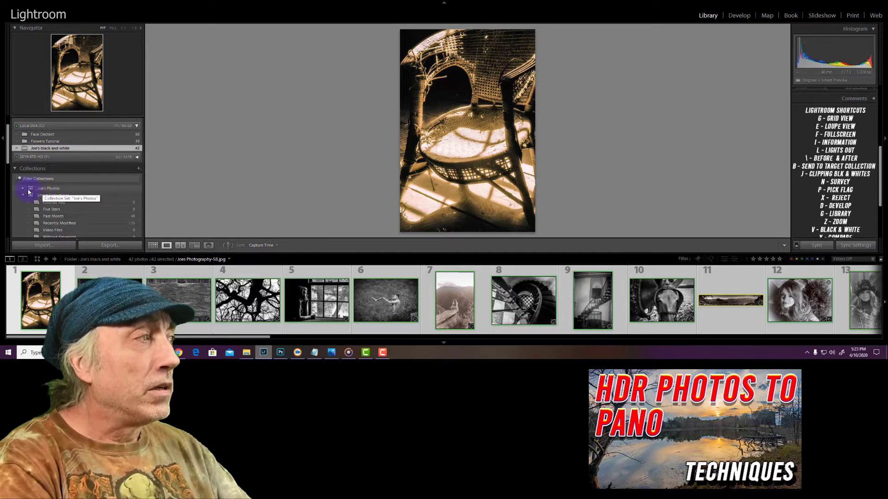
pyautogui.click(137, 169)
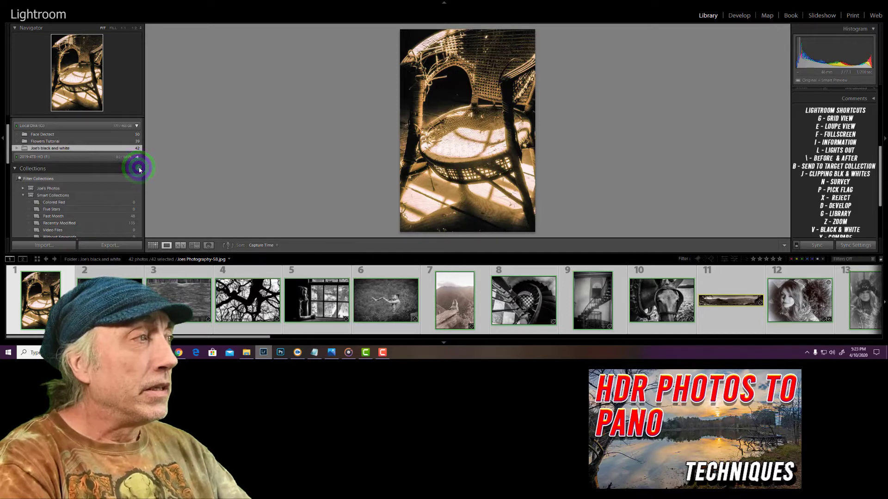
pyautogui.click(139, 170)
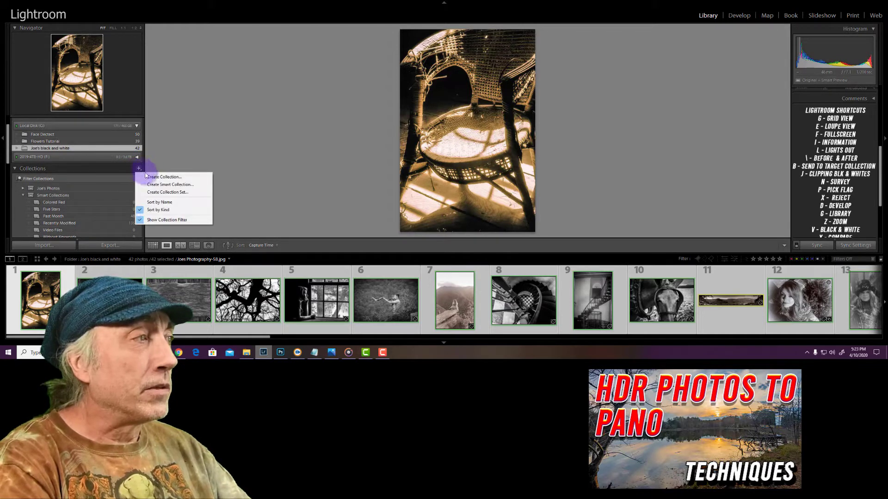
pyautogui.click(162, 193)
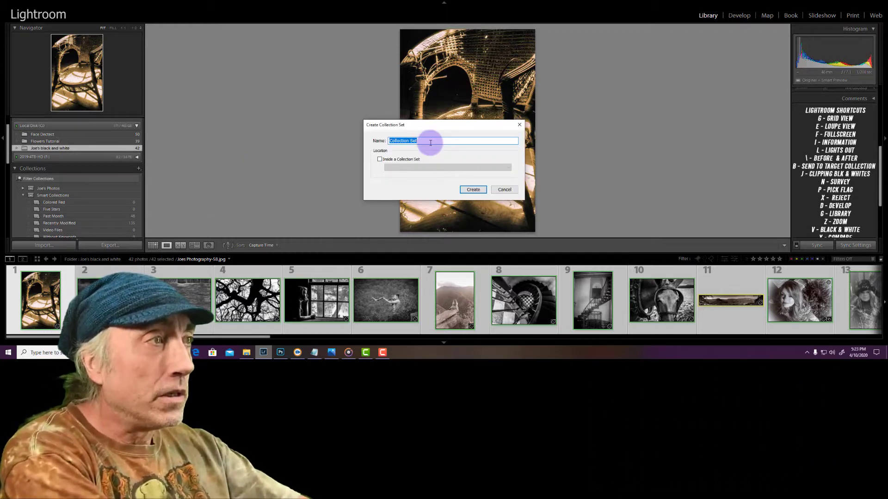
pyautogui.write("Joe's")
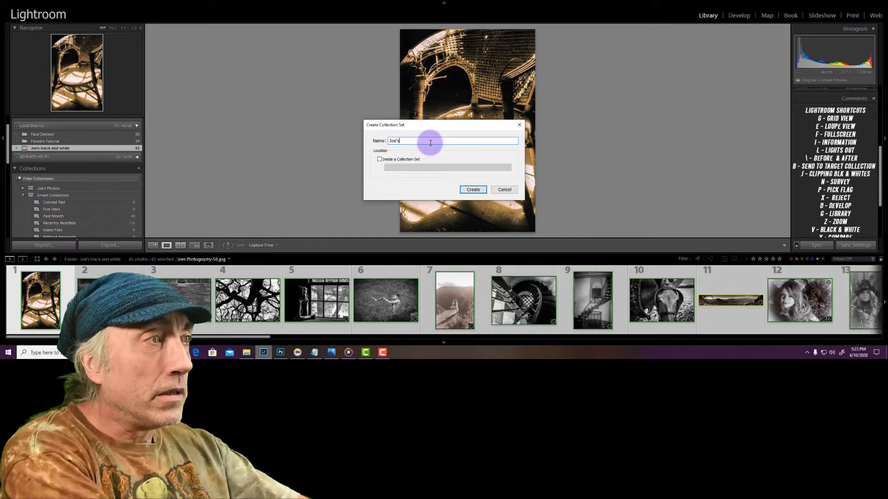
pyautogui.press('BackSpace')
pyautogui.press('BackSpace')
pyautogui.press('BackSpace')
pyautogui.press('BackSpace')
pyautogui.press('BackSpace')
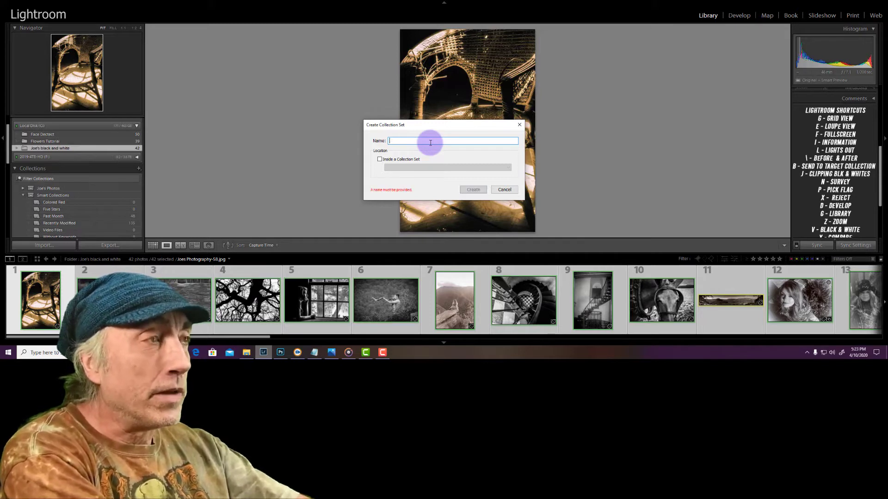
pyautogui.write('N')
pyautogui.write('ati')
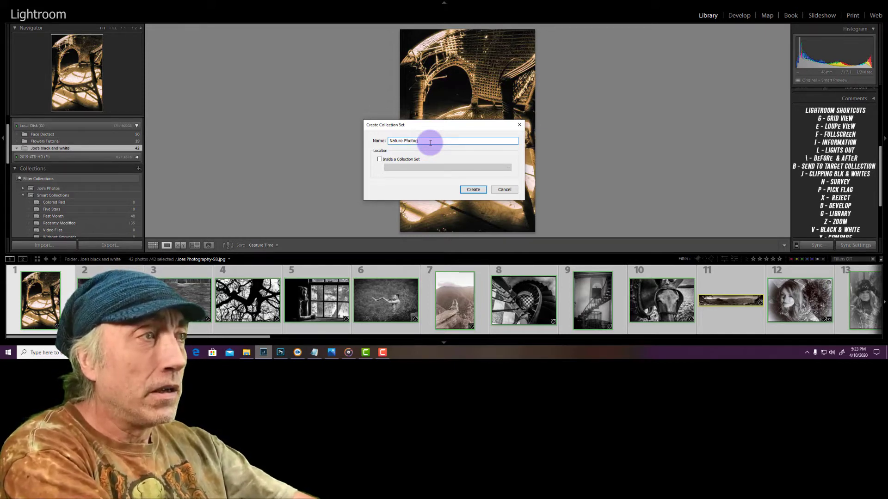
pyautogui.write('raphy')
# Place the Nature Photography set inside the photographer's Photos collection set and create it
pyautogui.click(379, 160)
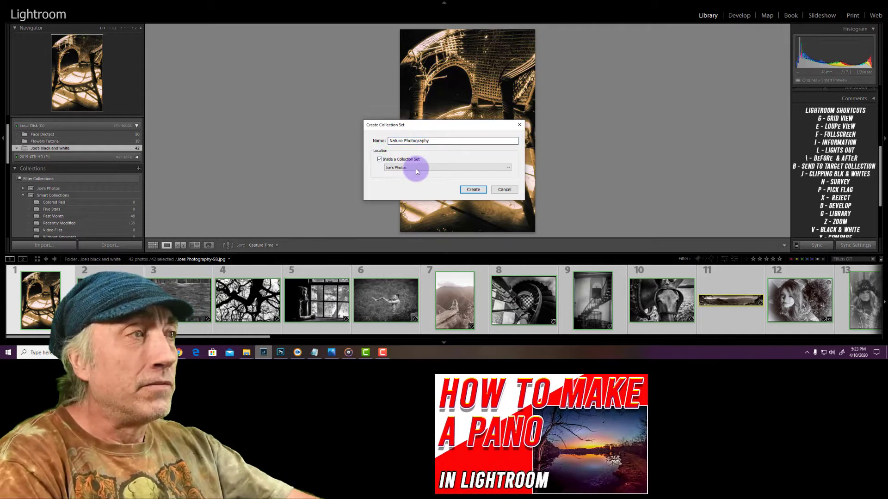
pyautogui.click(505, 168)
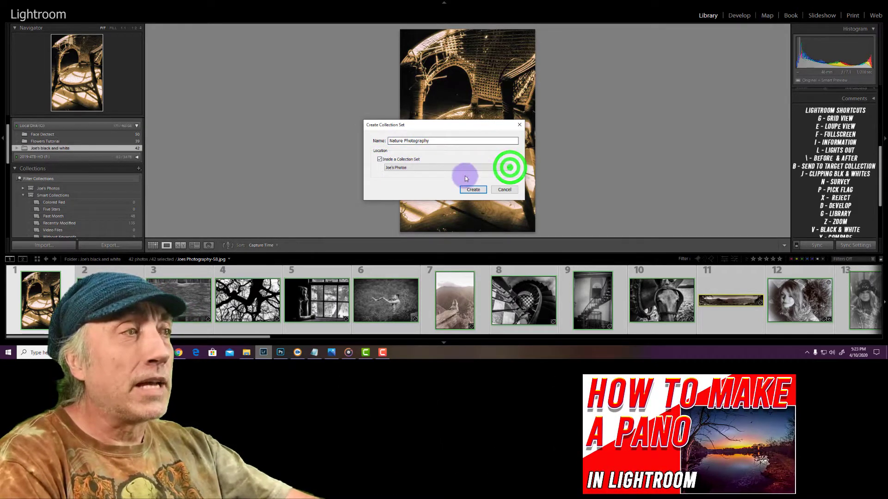
pyautogui.click(427, 170)
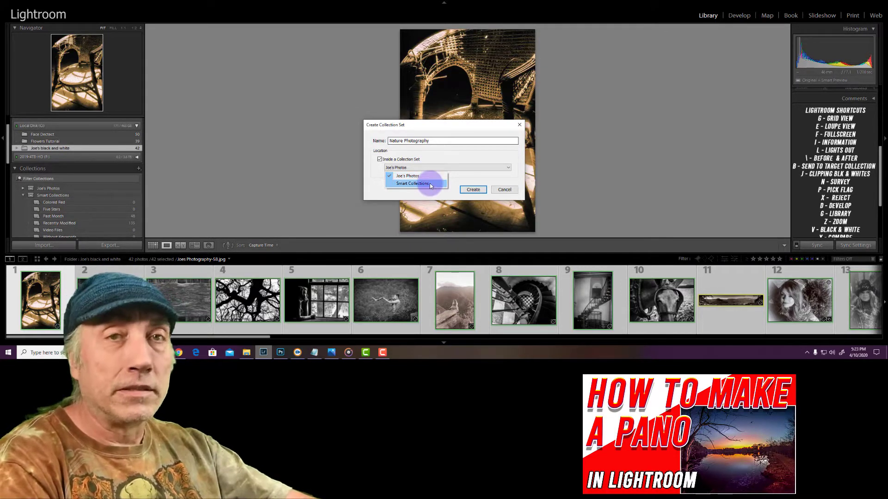
pyautogui.click(456, 181)
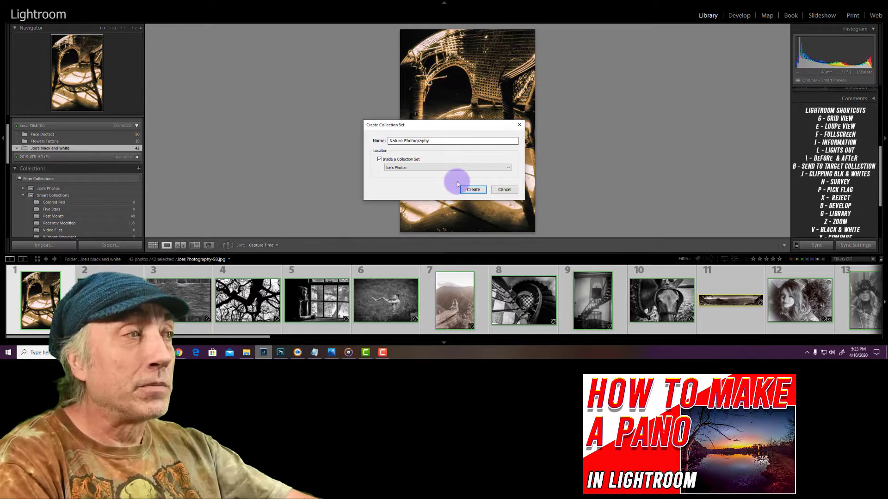
pyautogui.click(471, 189)
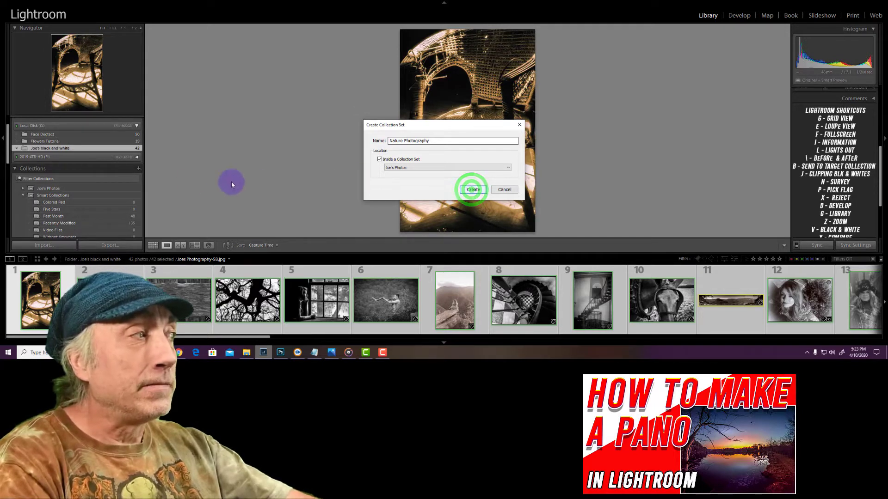
# Collapse the Smart Collections set and leave the photographer's Photos set expanded to show its nested set
pyautogui.click(23, 188)
pyautogui.click(22, 188)
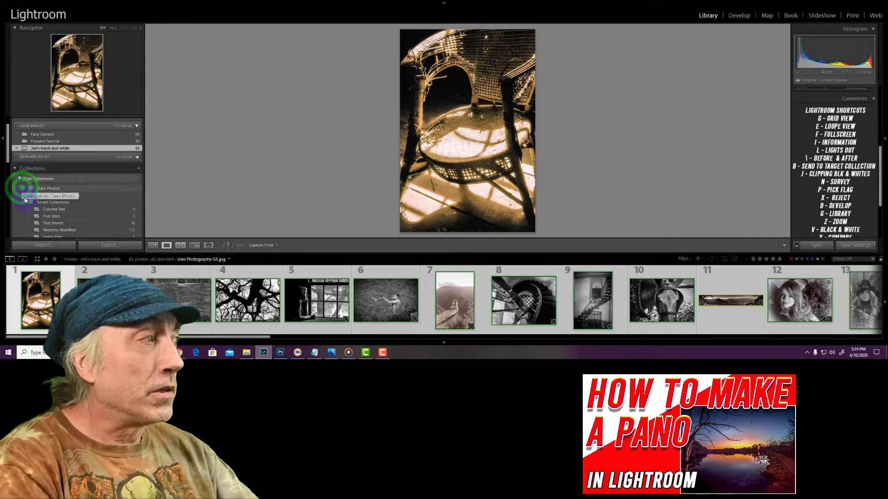
pyautogui.click(23, 196)
pyautogui.click(26, 190)
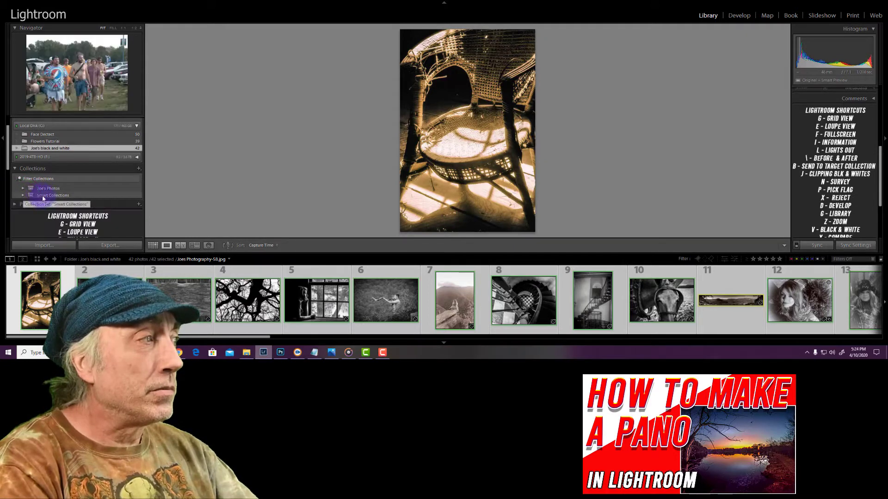
pyautogui.click(23, 189)
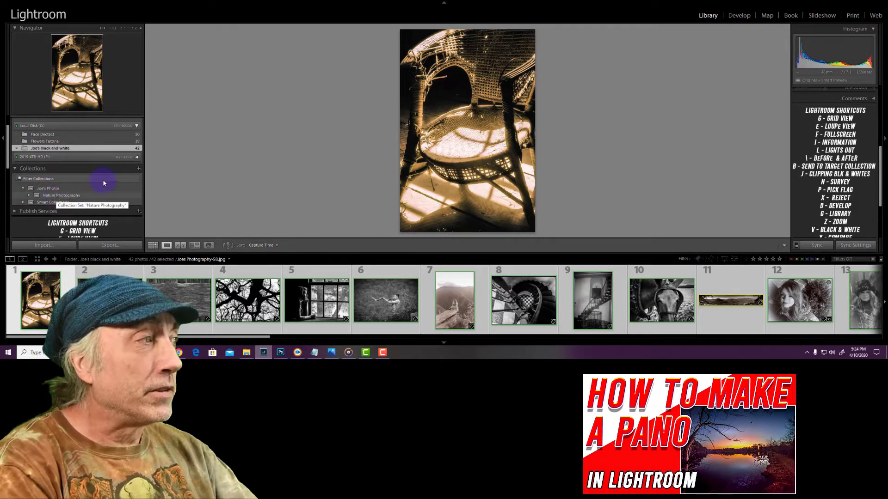
# Create a collection set named "Modeling" inside the photographer's Photos collection set
pyautogui.click(138, 169)
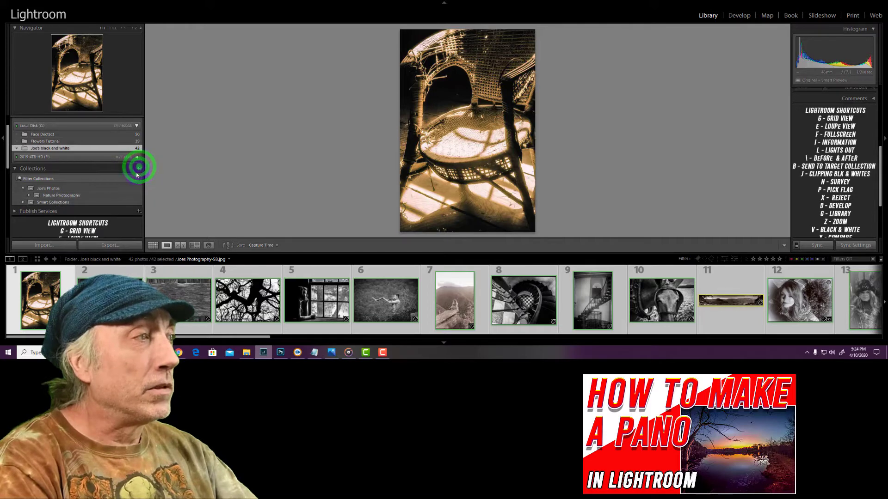
pyautogui.click(159, 186)
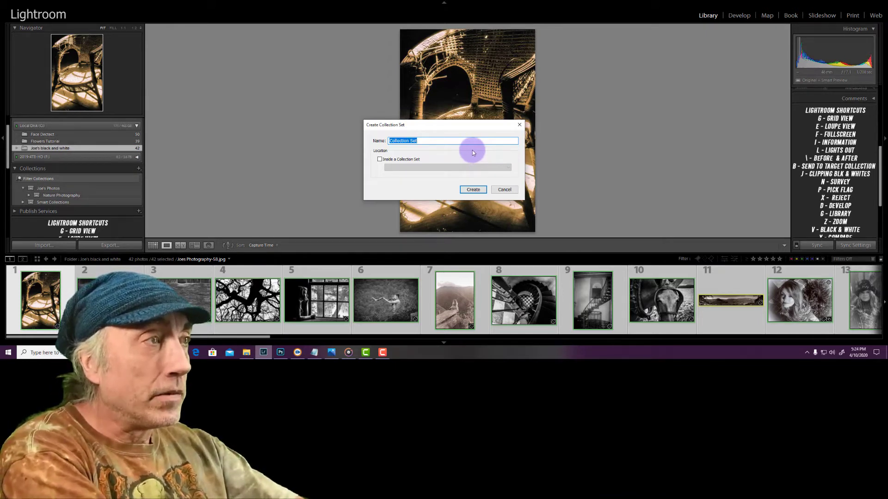
pyautogui.write('Model')
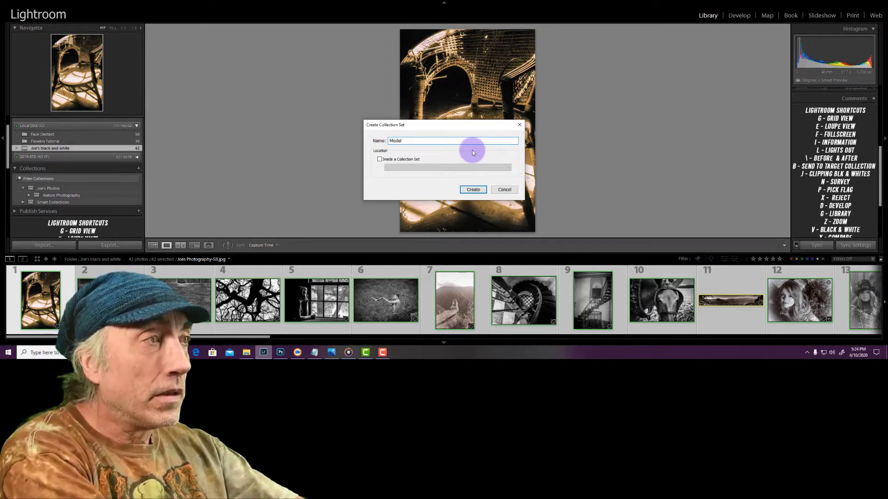
pyautogui.write('in')
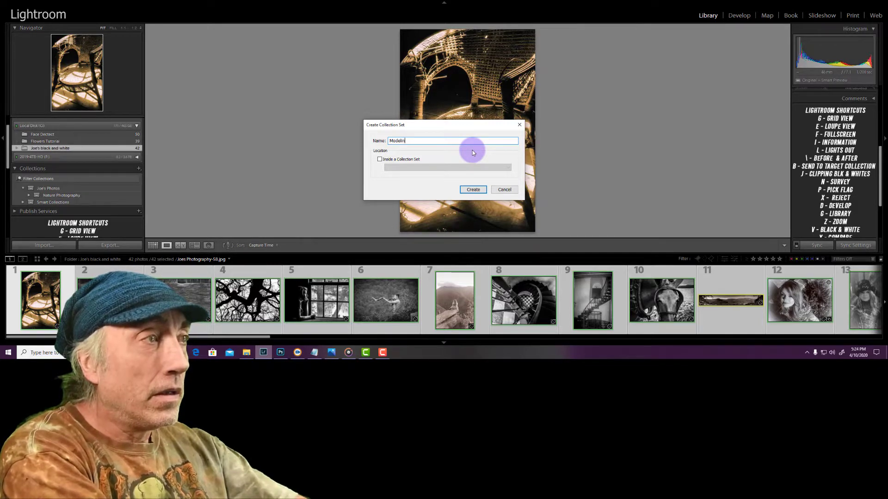
pyautogui.write('g')
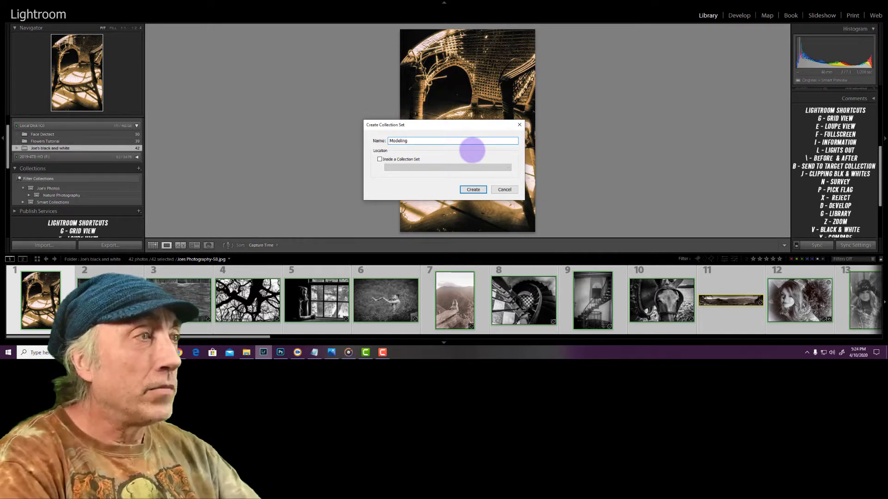
pyautogui.click(379, 160)
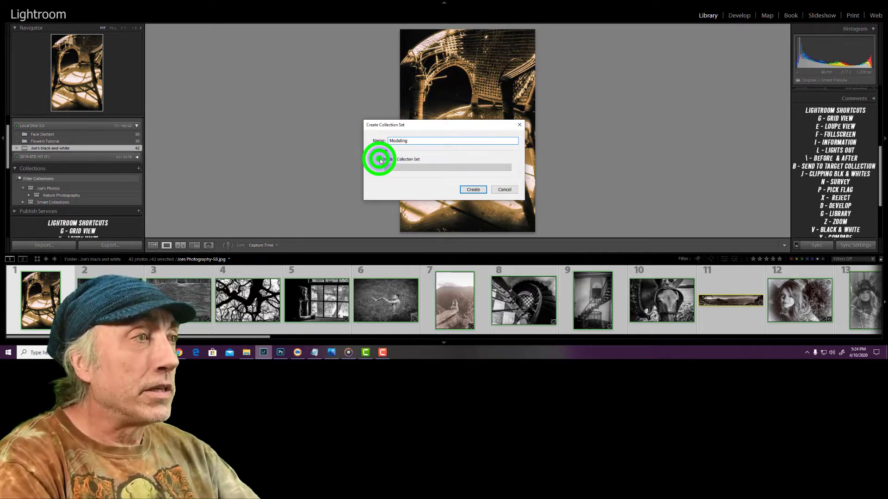
pyautogui.click(472, 190)
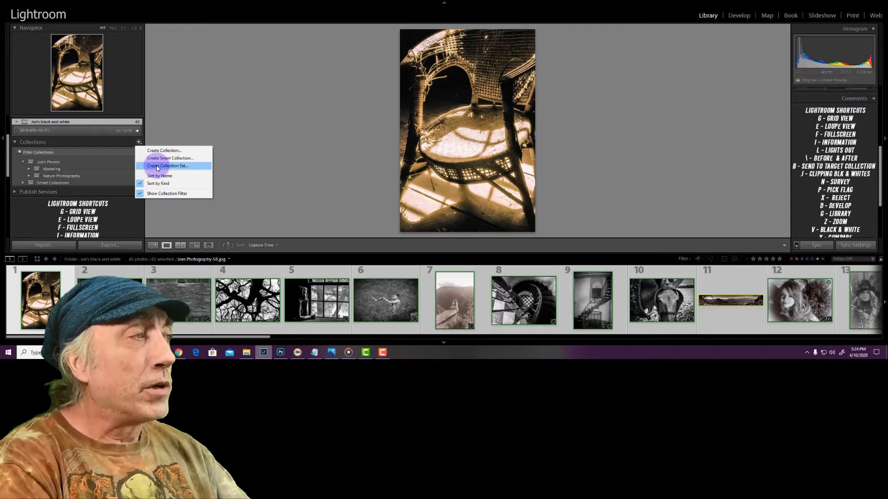
# Create a collection set named "B W Photos" inside the photographer's Photos collection set
pyautogui.click(157, 166)
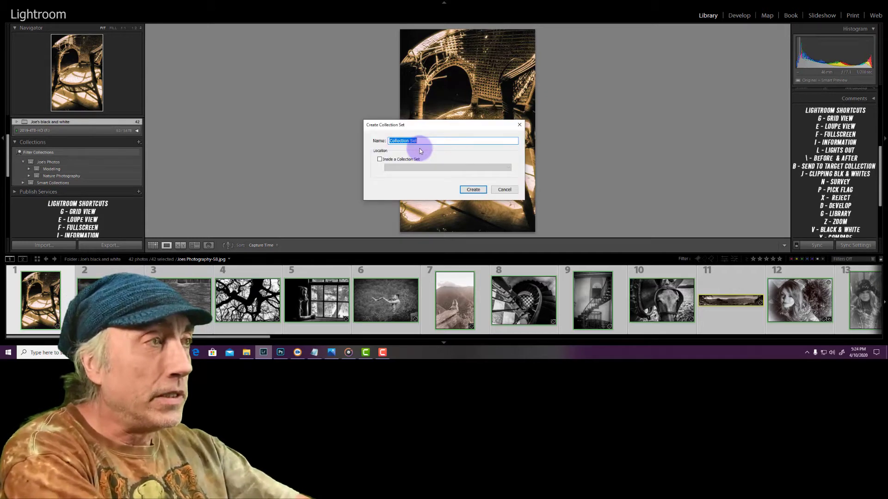
pyautogui.write('B')
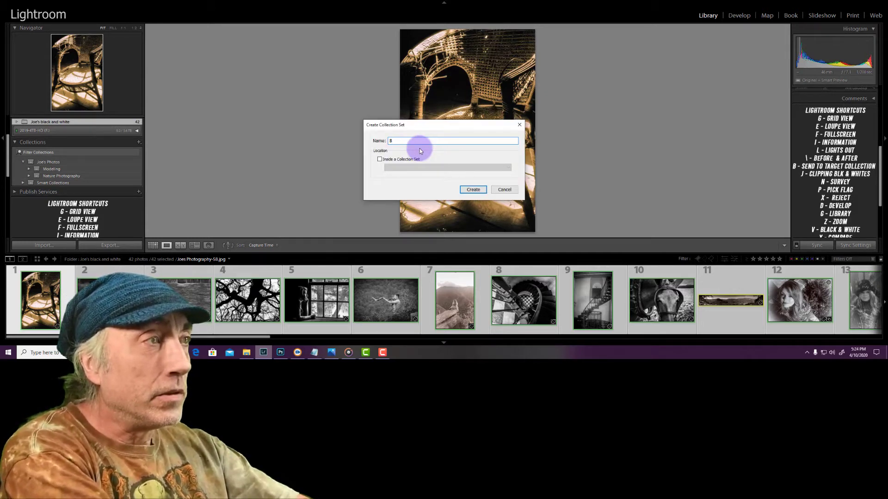
pyautogui.write(' W Photo')
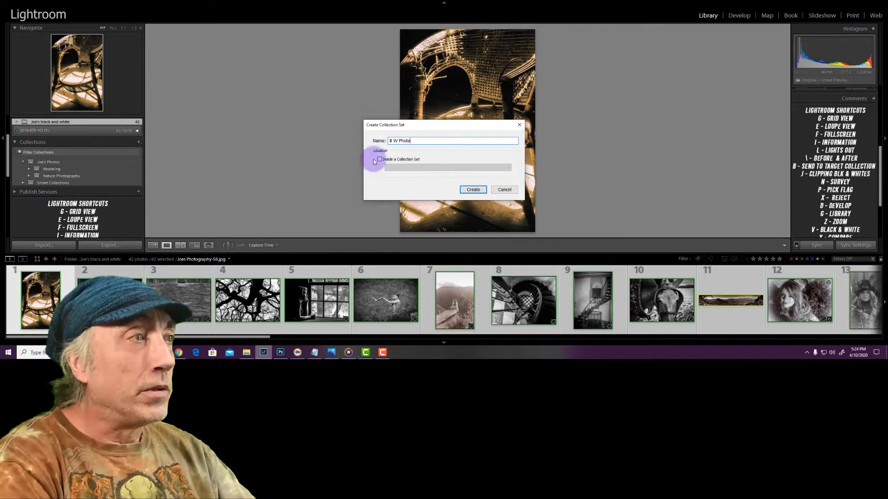
pyautogui.write('s')
pyautogui.click(377, 159)
pyautogui.click(473, 190)
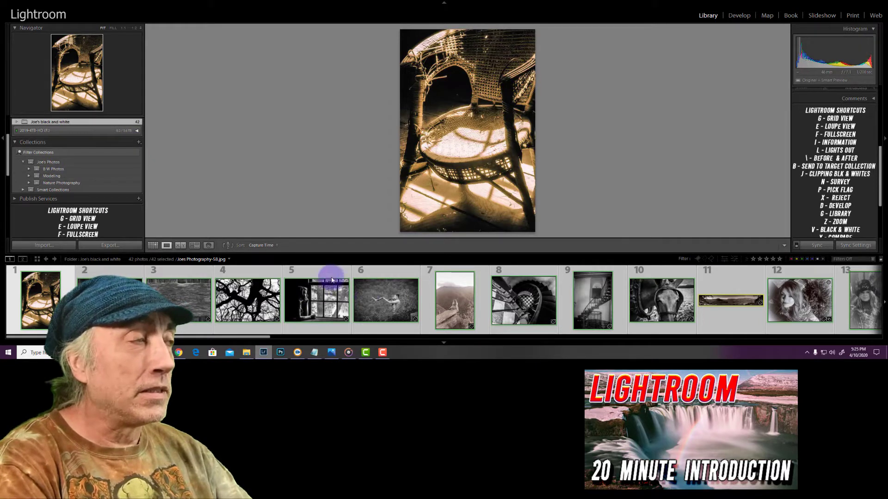
# Create a collection named with the photographer's possessive first name plus "BW Photos" inside the B W Photos set, including the selected photos
pyautogui.click(138, 143)
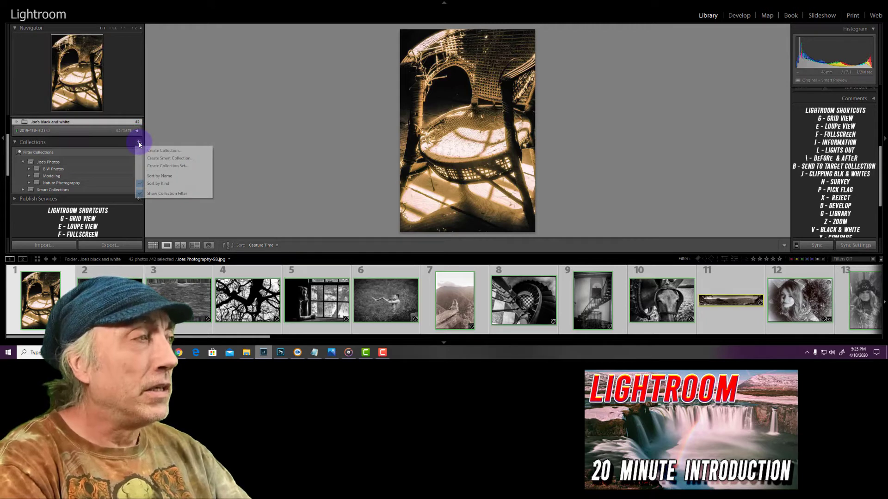
pyautogui.click(163, 151)
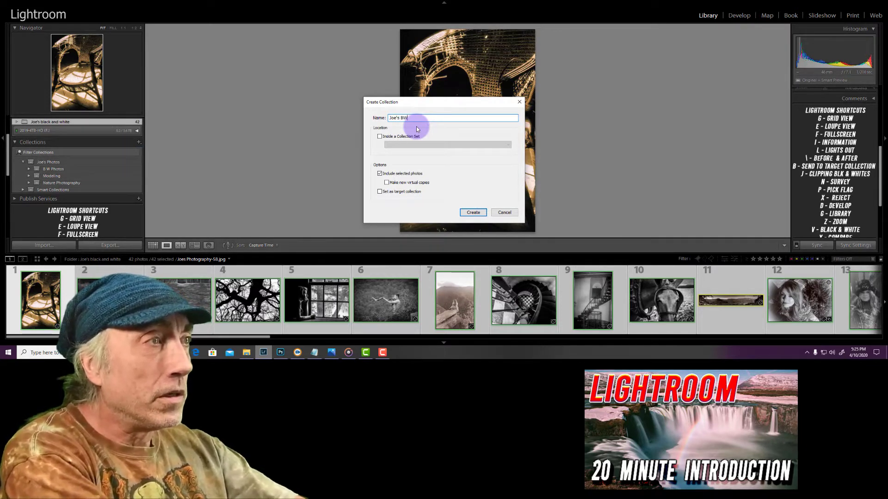
pyautogui.write('hotos')
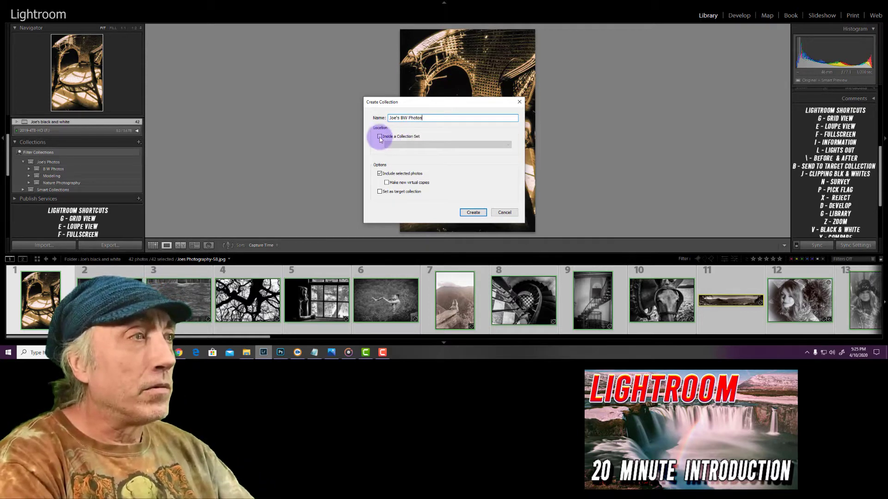
pyautogui.click(380, 137)
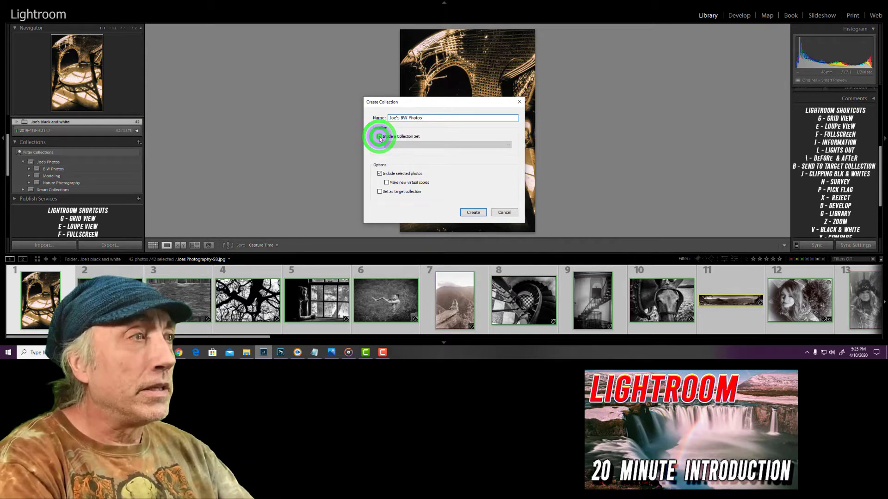
pyautogui.click(506, 144)
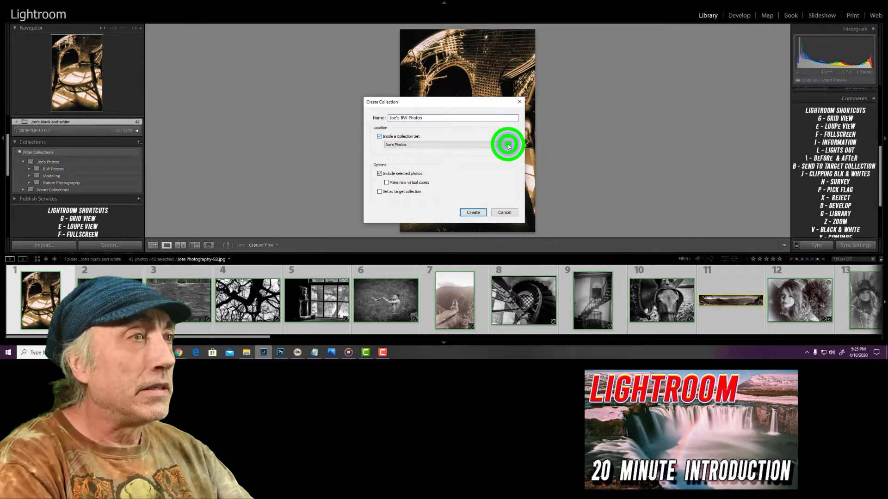
pyautogui.click(413, 157)
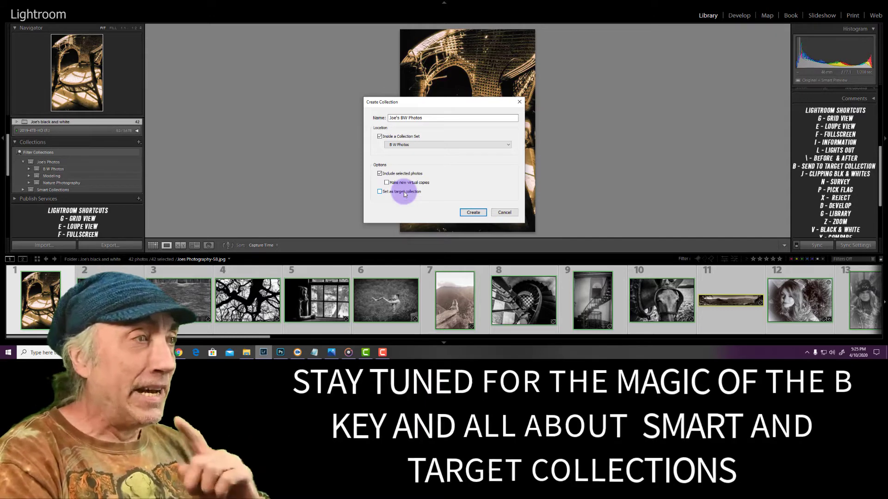
pyautogui.click(473, 212)
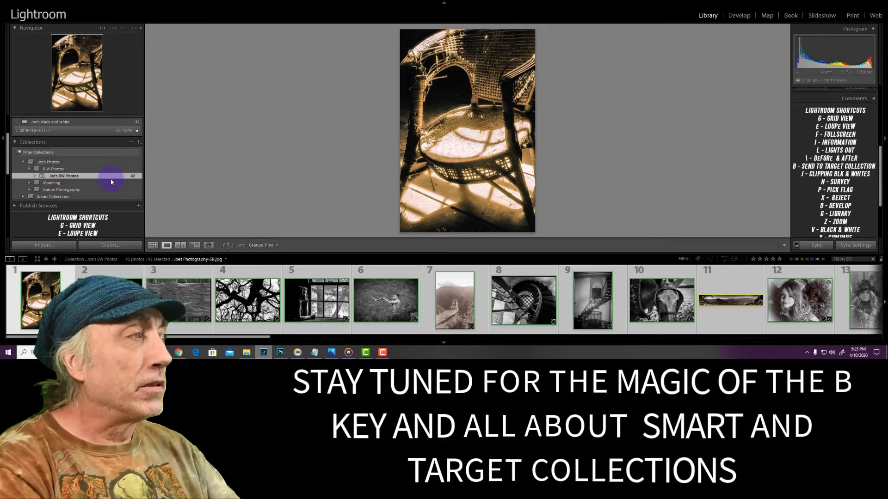
# View the B W Photos and Modeling sets, finishing on the photographer's BW Photos collection
pyautogui.click(60, 169)
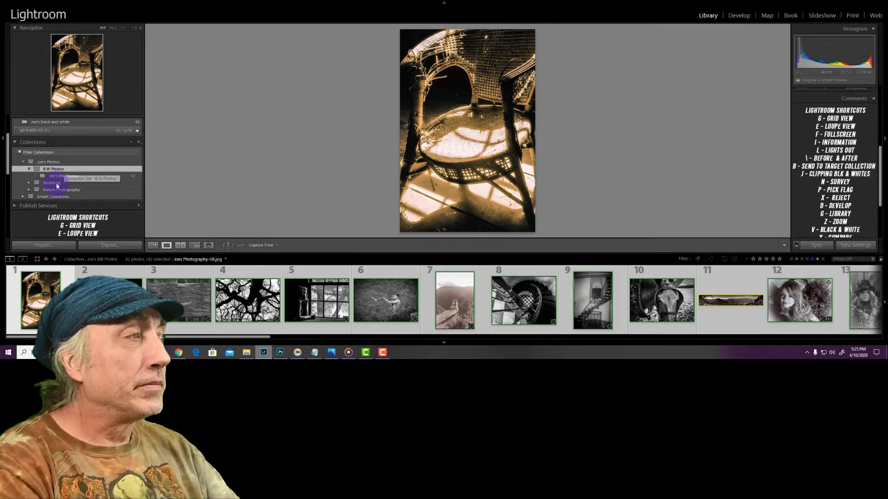
pyautogui.click(57, 184)
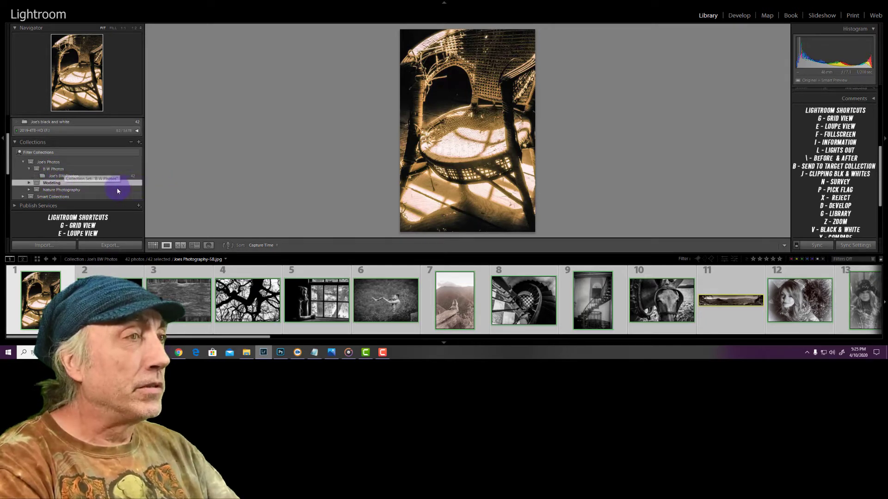
pyautogui.click(64, 176)
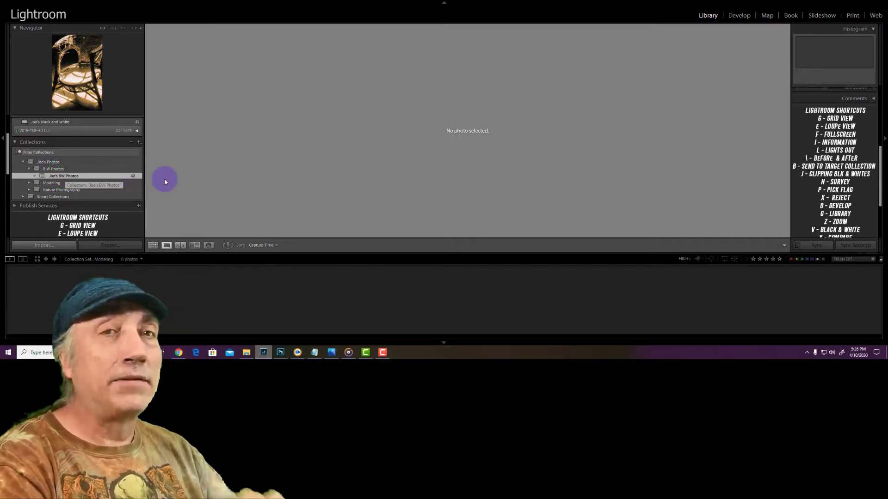
pyautogui.click(90, 175)
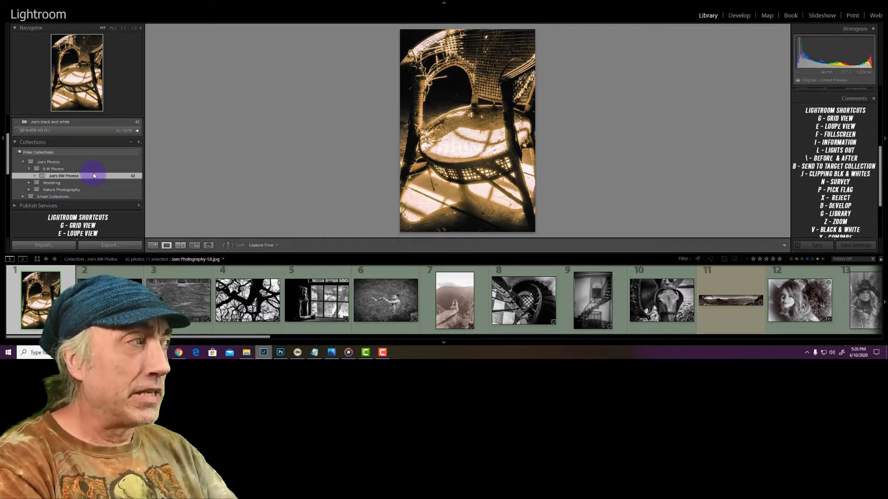
# Start a new collection and turn off its placement inside a collection set
pyautogui.scroll(-1, 93, 175)
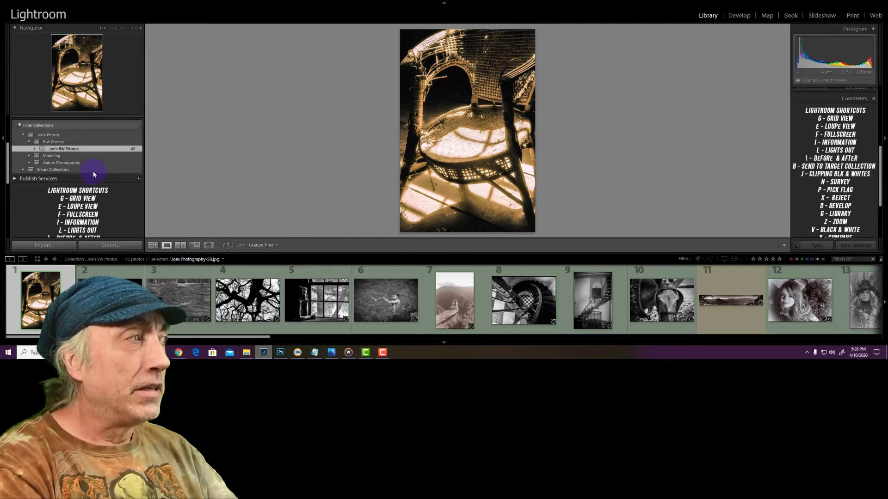
pyautogui.scroll(1, 136, 146)
pyautogui.click(136, 143)
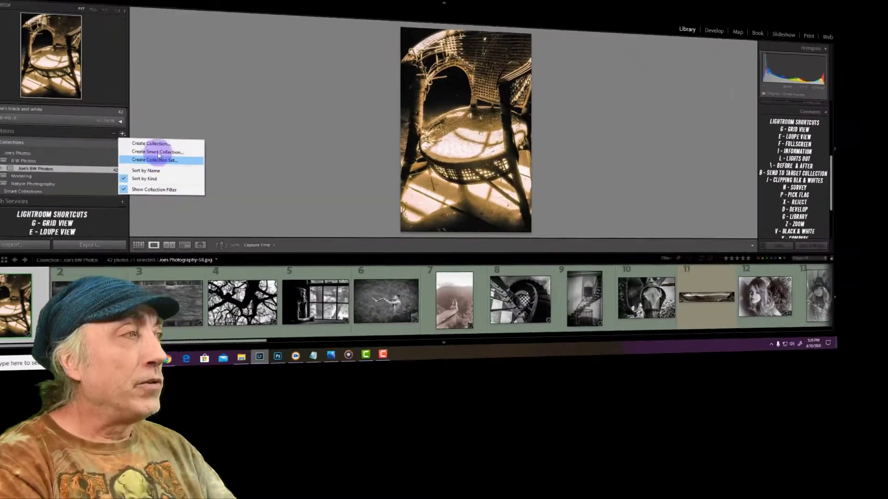
pyautogui.click(170, 152)
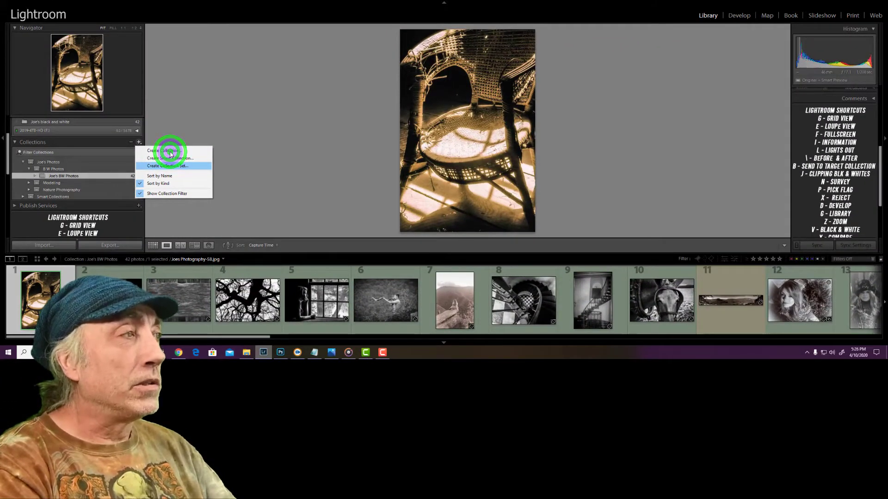
pyautogui.click(171, 153)
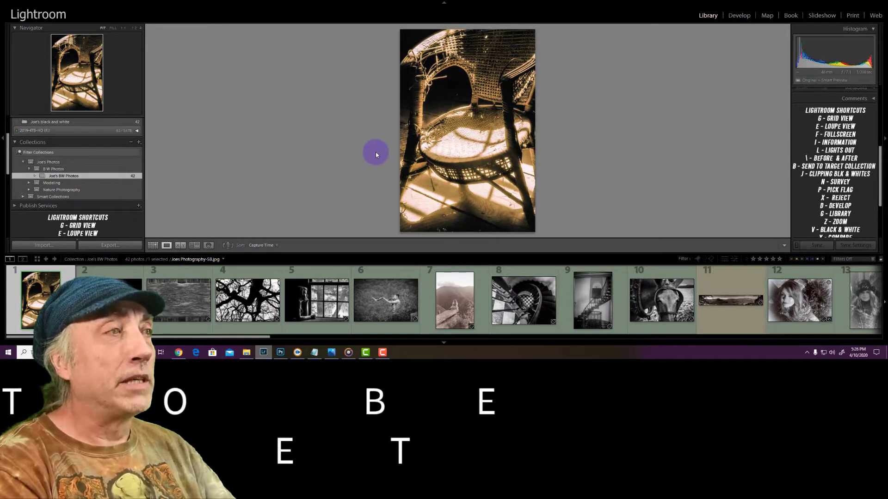
pyautogui.click(379, 137)
pyautogui.click(379, 137)
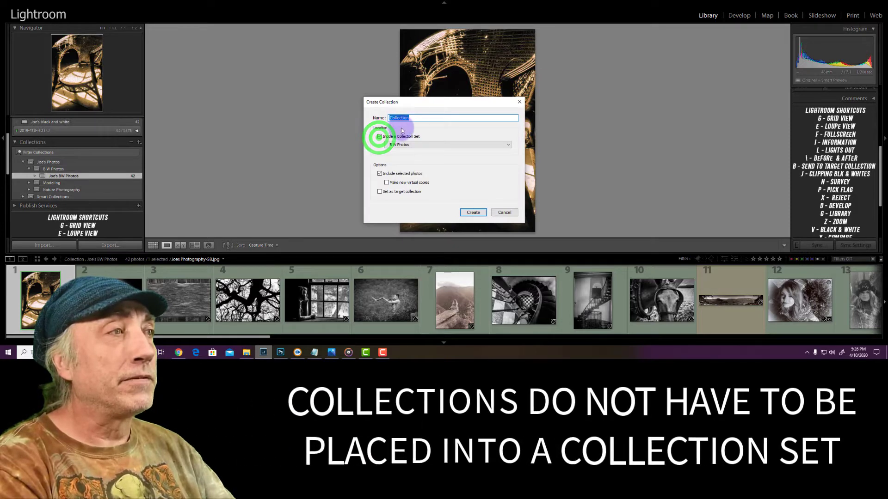
# Name the new collection "Family Photos" and create it with the selected photo included
pyautogui.click(416, 119)
pyautogui.doubleClick(415, 119)
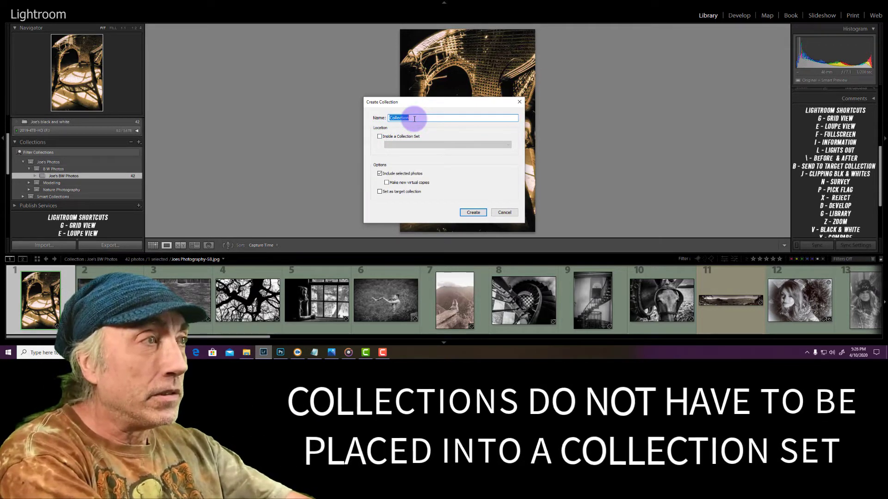
pyautogui.write('Famil')
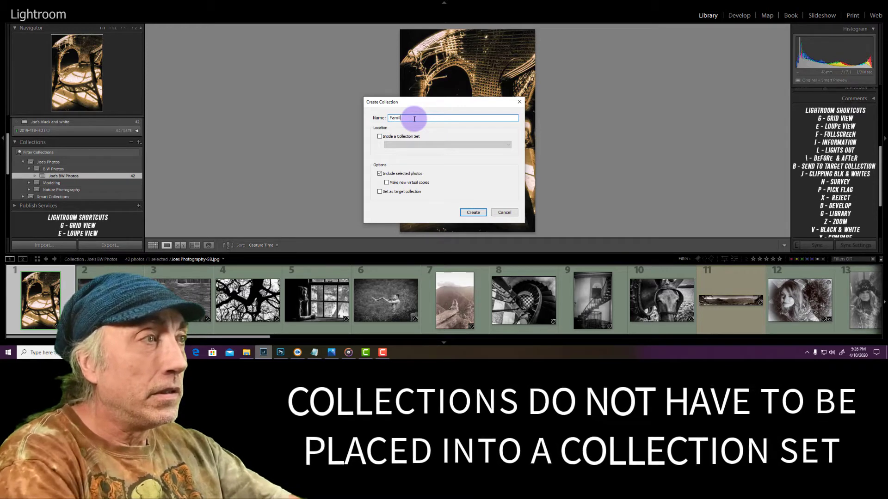
pyautogui.write('y Photos')
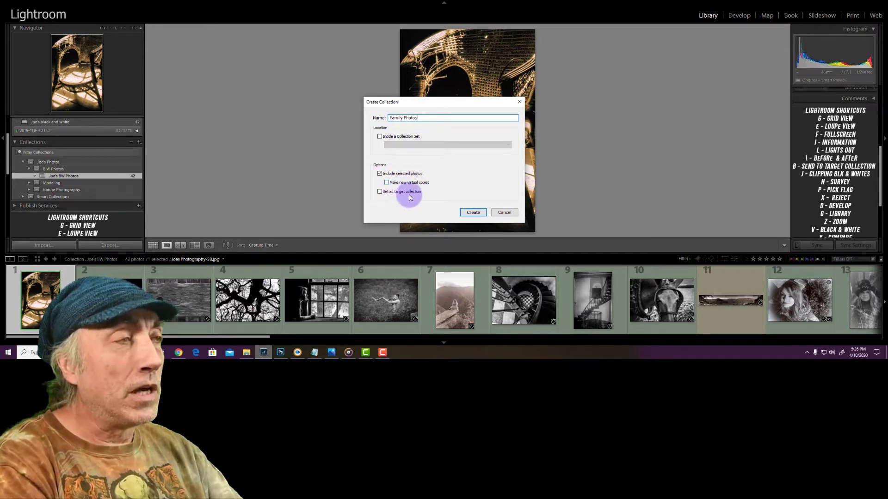
pyautogui.click(473, 213)
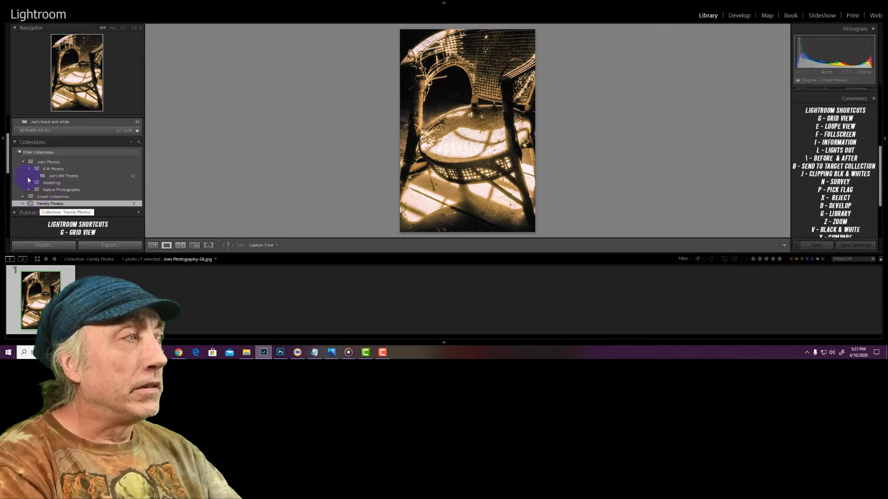
# Try to move the Family Photos collection into the Nature Photography set
pyautogui.scroll(-1, 37, 180)
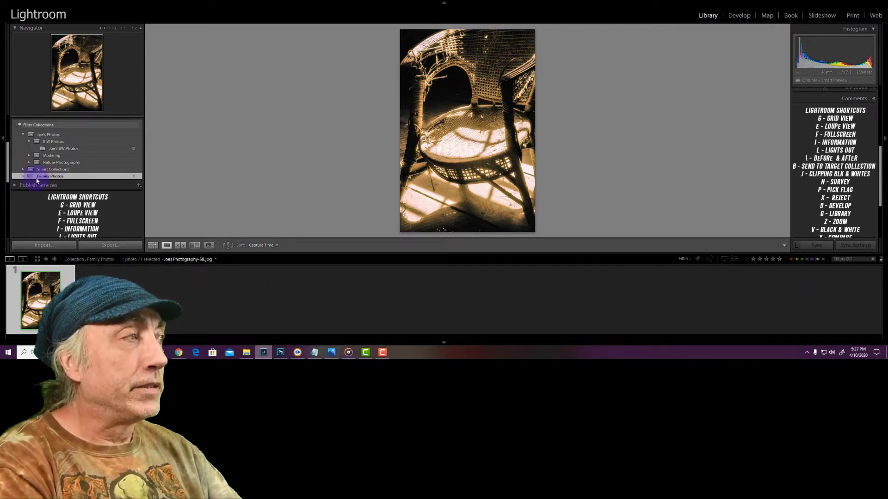
pyautogui.moveTo(29, 177); pyautogui.dragTo(44, 164)
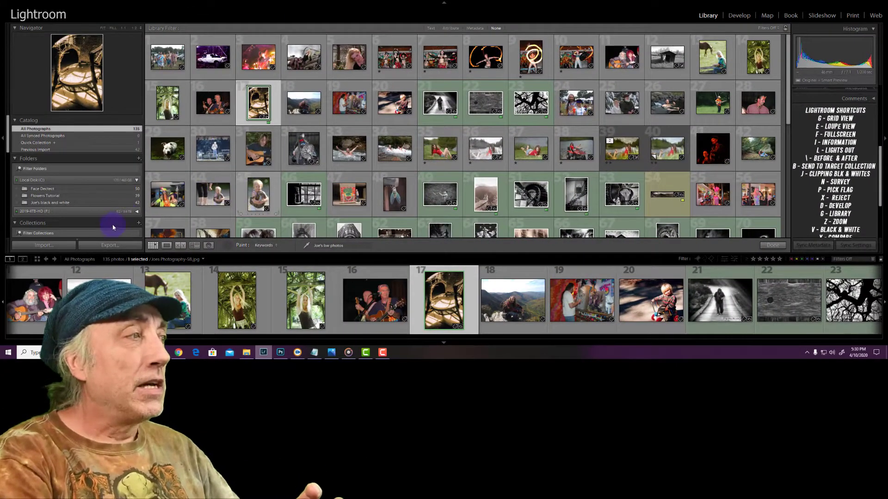
# Create a collection named after the model inside the Modeling collection set and open it
pyautogui.scroll(-3, 111, 225)
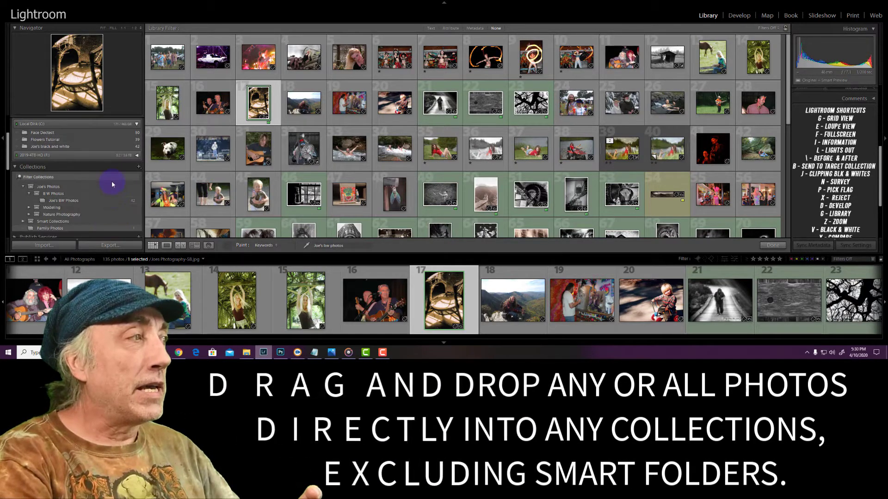
pyautogui.scroll(-2, 106, 181)
pyautogui.click(49, 180)
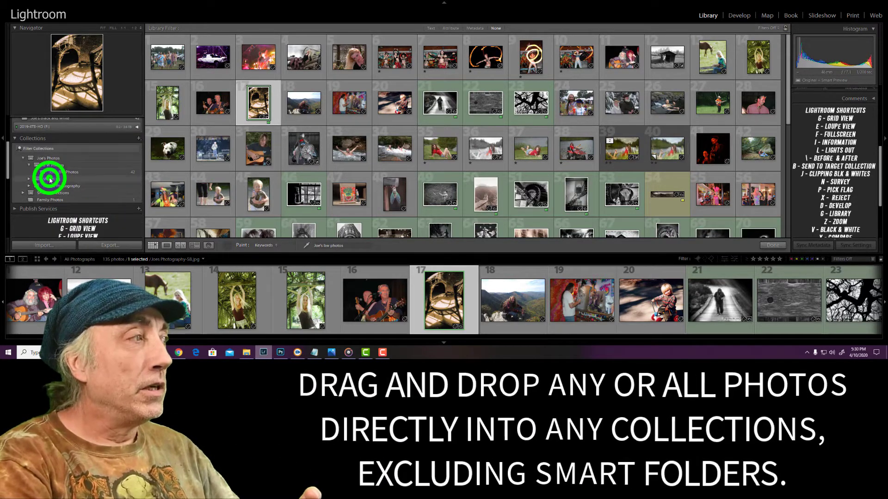
pyautogui.click(28, 181)
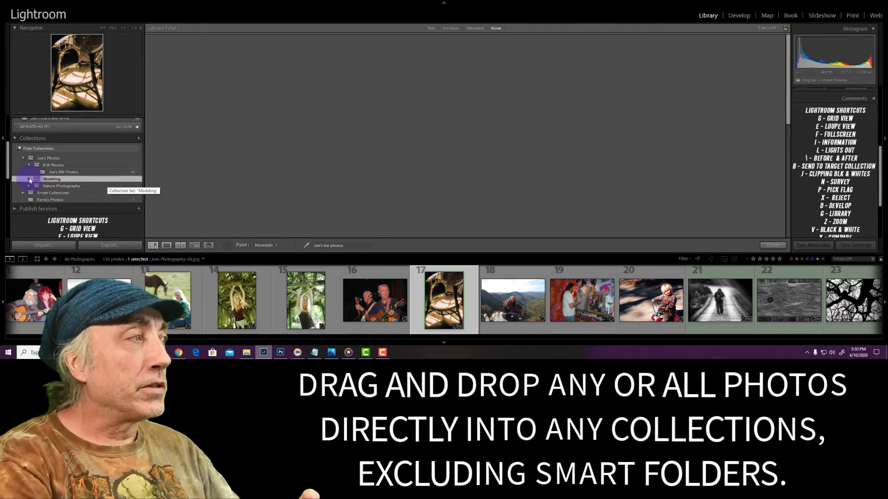
pyautogui.click(55, 181)
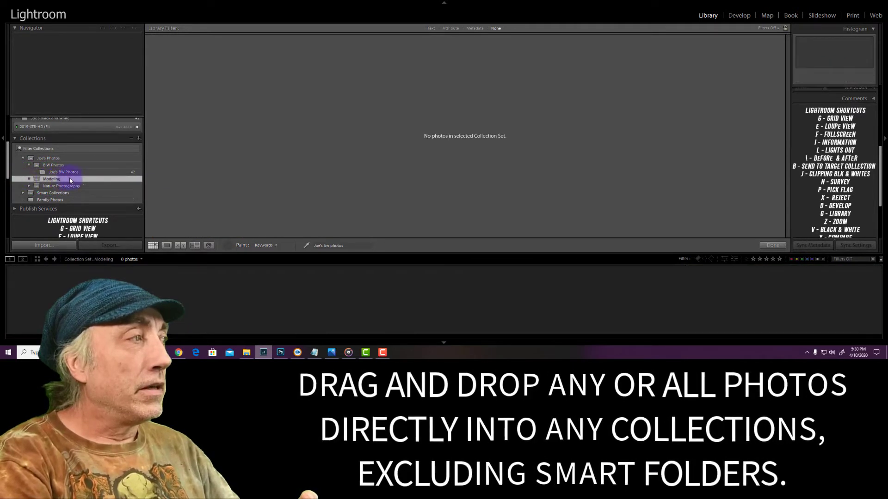
pyautogui.rightClick(93, 180)
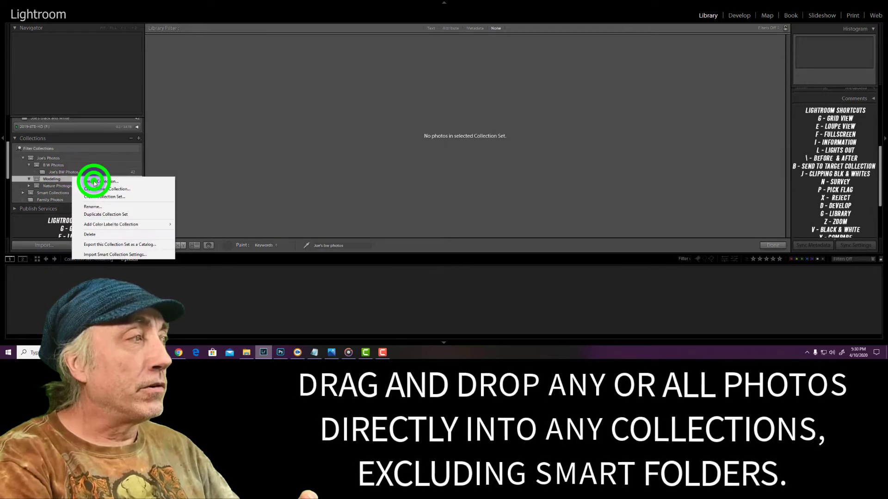
pyautogui.click(370, 161)
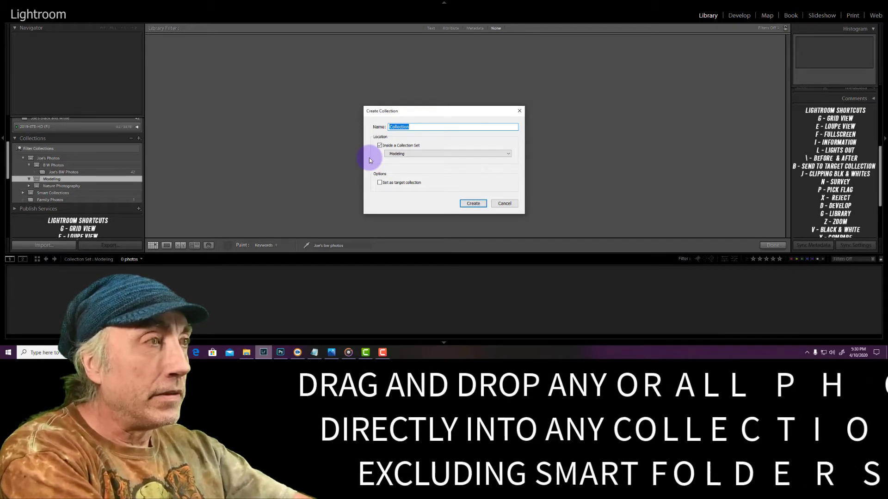
pyautogui.write('Megan')
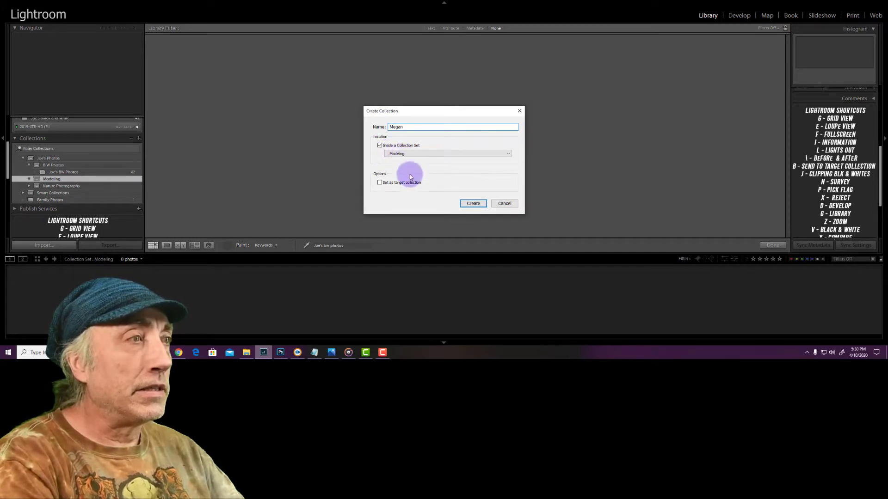
pyautogui.click(473, 204)
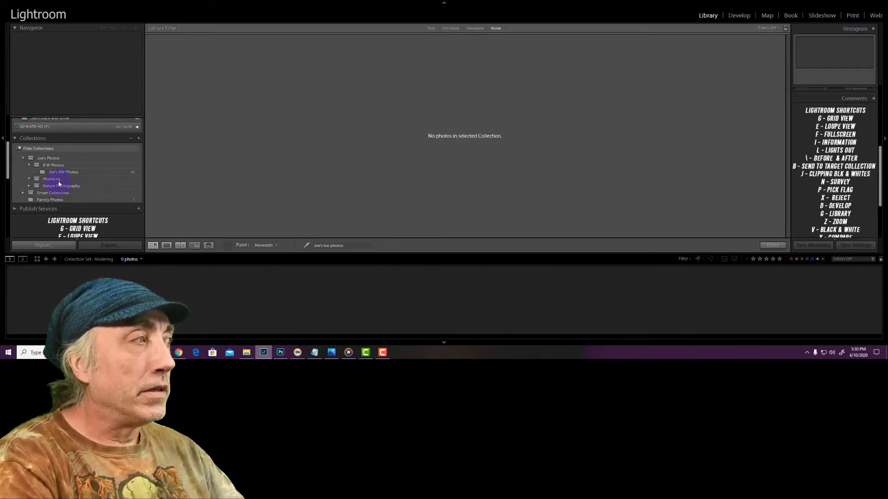
pyautogui.click(56, 186)
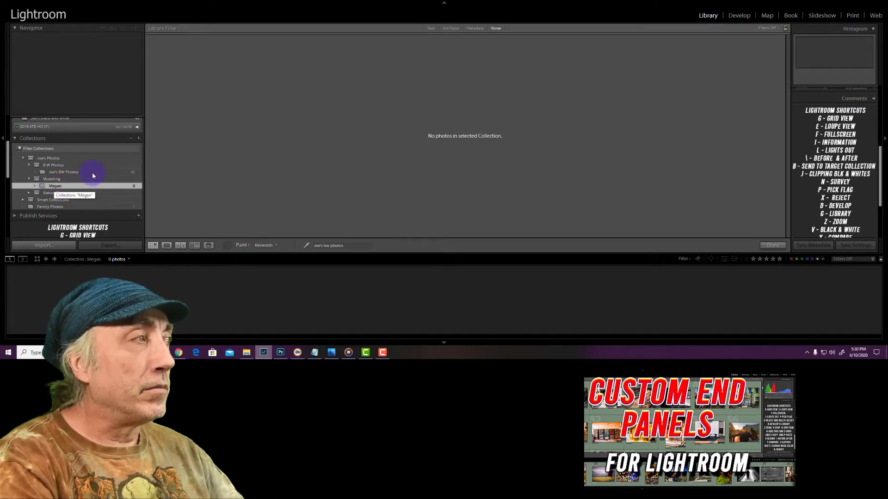
# Show all photographs in the catalog and put away the keyword Painter tool
pyautogui.scroll(1, 92, 172)
pyautogui.click(60, 128)
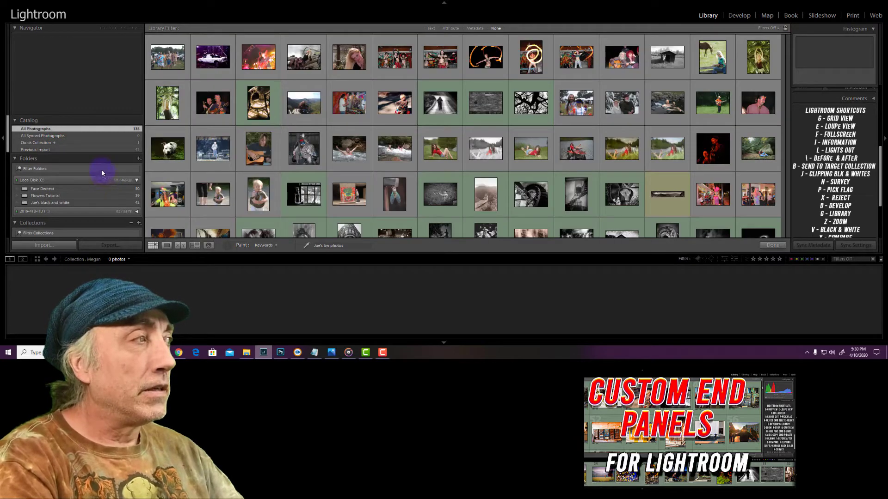
pyautogui.scroll(-5, 103, 172)
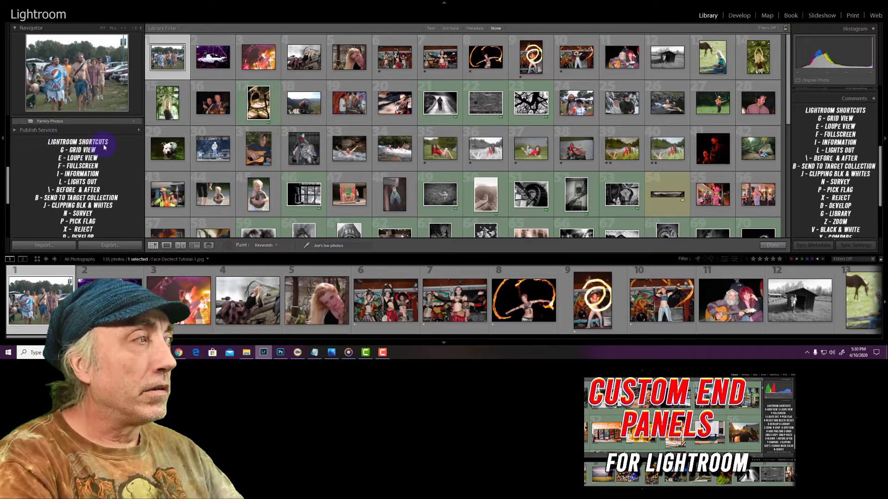
pyautogui.scroll(3, 103, 153)
pyautogui.scroll(4, 101, 153)
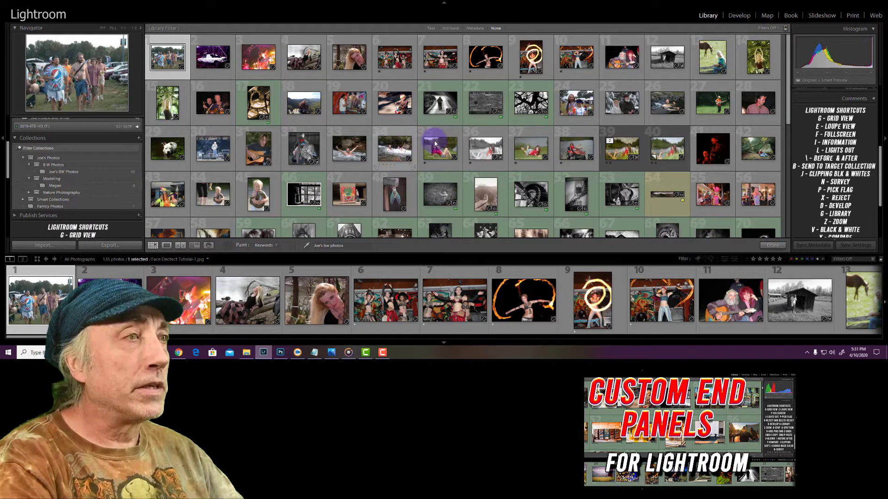
pyautogui.click(228, 249)
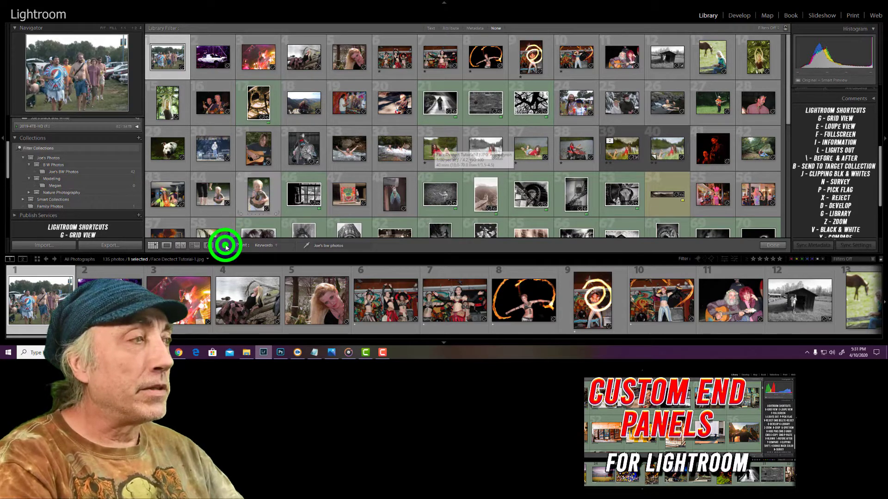
# Select photos 35 to 40 and add them to the model's collection in the Modeling set
pyautogui.click(436, 150)
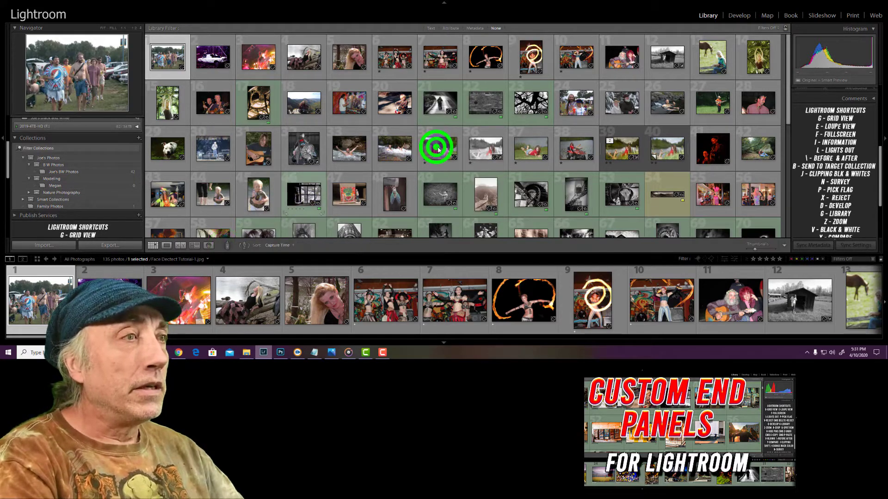
pyautogui.click(664, 150)
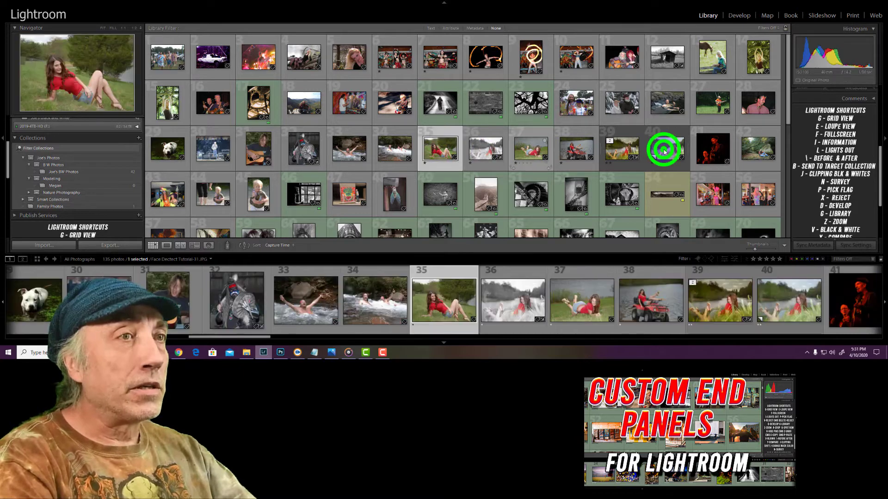
pyautogui.moveTo(445, 147); pyautogui.dragTo(53, 181)
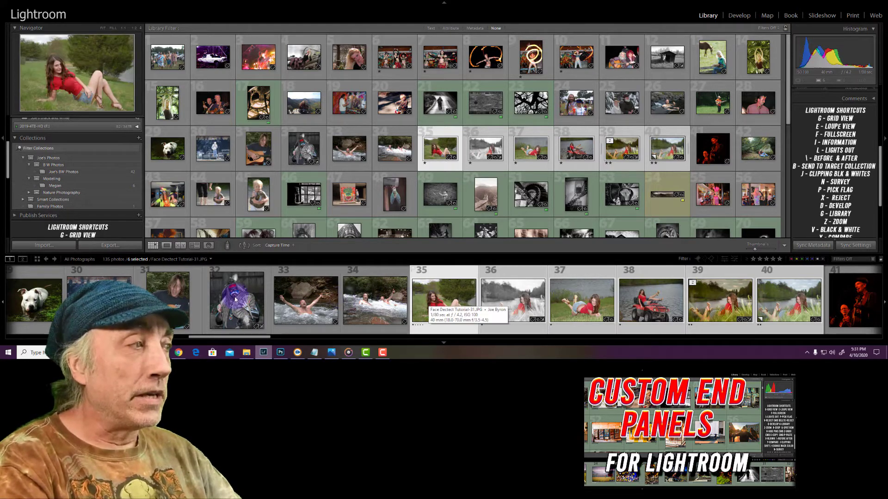
pyautogui.moveTo(238, 299); pyautogui.dragTo(56, 185)
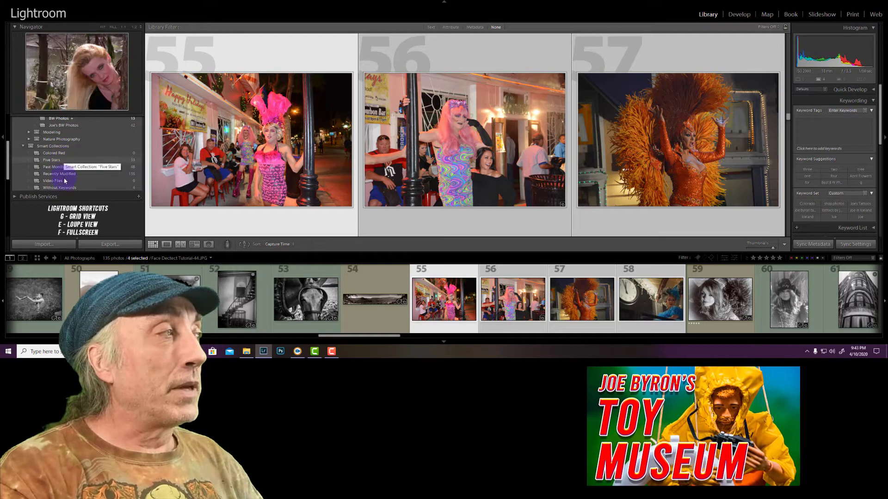
# View the Colored Red smart collection, finishing on all photographs in the catalog
pyautogui.click(94, 154)
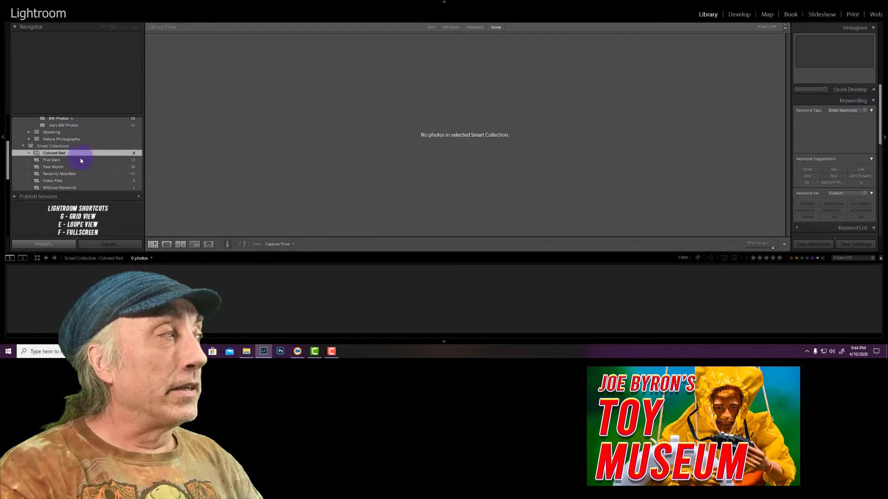
pyautogui.scroll(3, 79, 138)
pyautogui.click(79, 126)
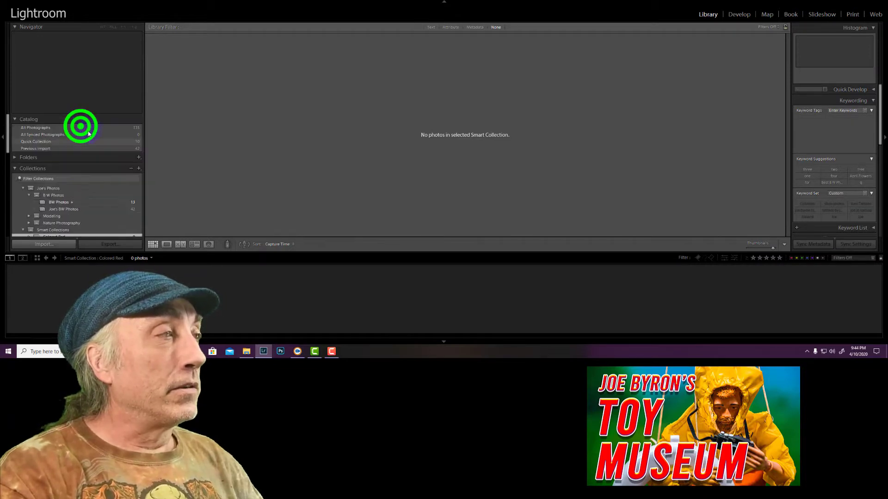
# Give photos 55, 56 and 57 of the costumed performers the red color label
pyautogui.click(789, 35)
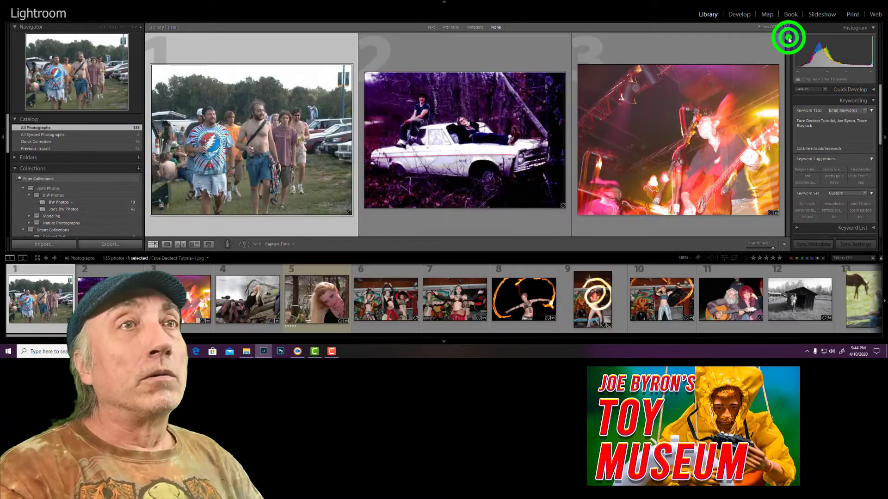
pyautogui.moveTo(792, 118); pyautogui.dragTo(791, 116)
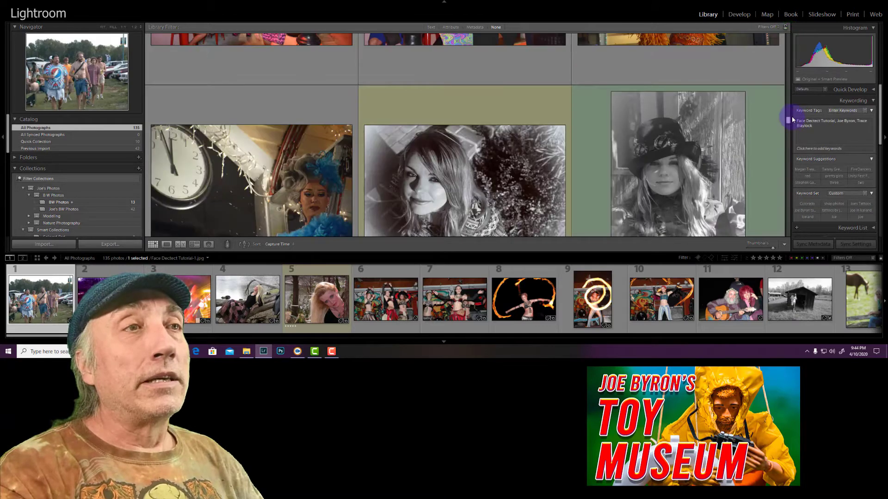
pyautogui.click(326, 167)
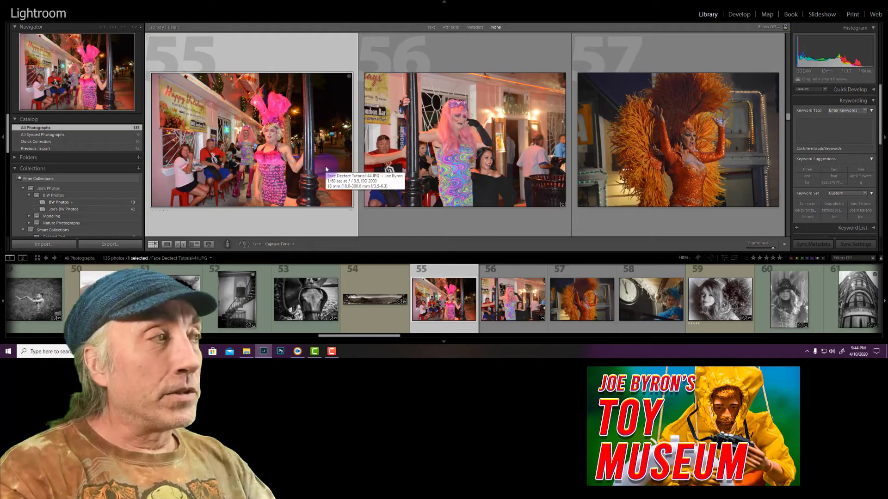
pyautogui.press('6')
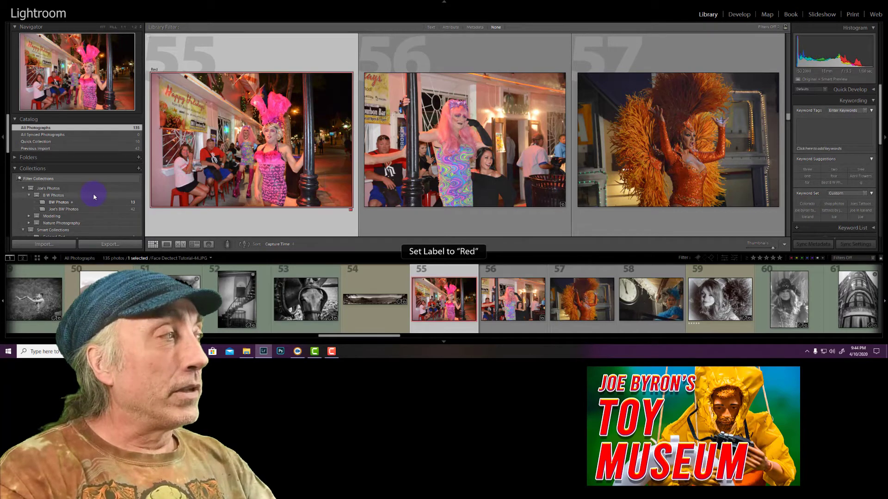
pyautogui.scroll(-3, 98, 187)
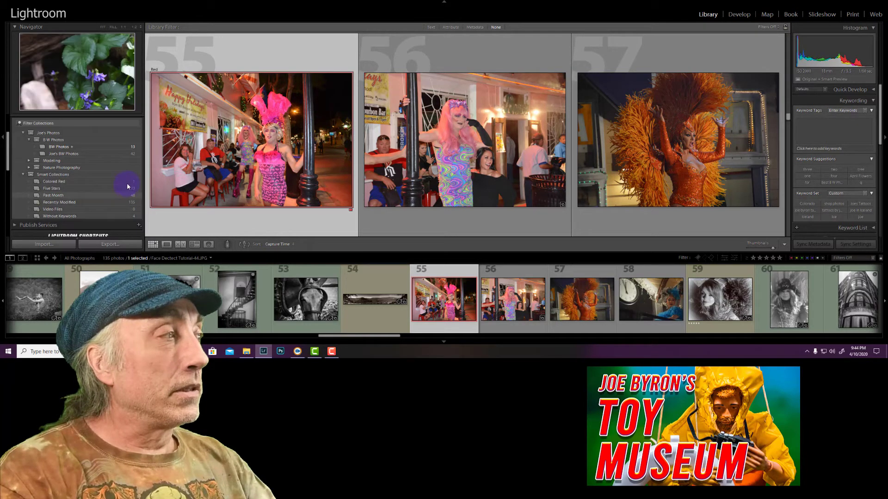
pyautogui.click(453, 176)
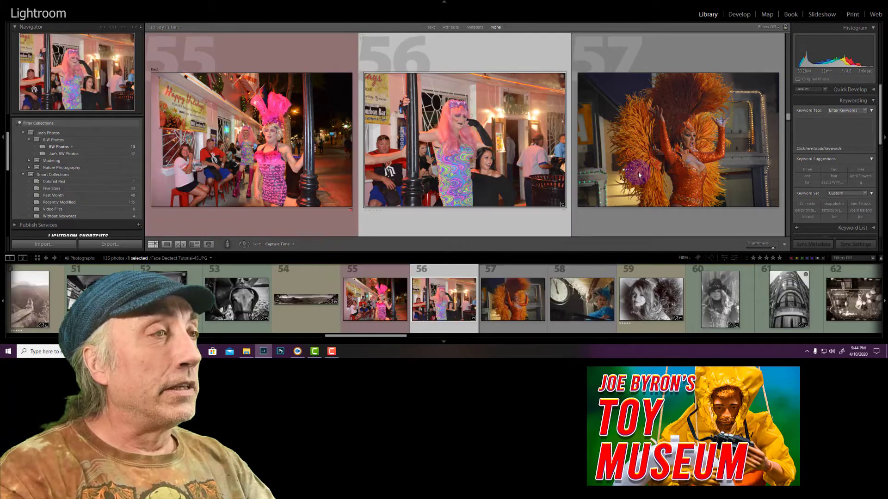
pyautogui.press('6')
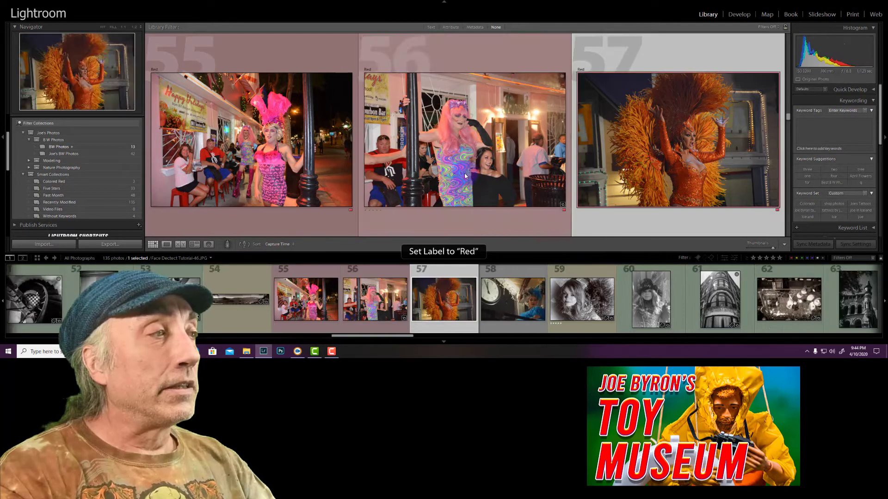
# Give photo 58, the performer in blue beside the clock, the red color label
pyautogui.scroll(-3, 310, 176)
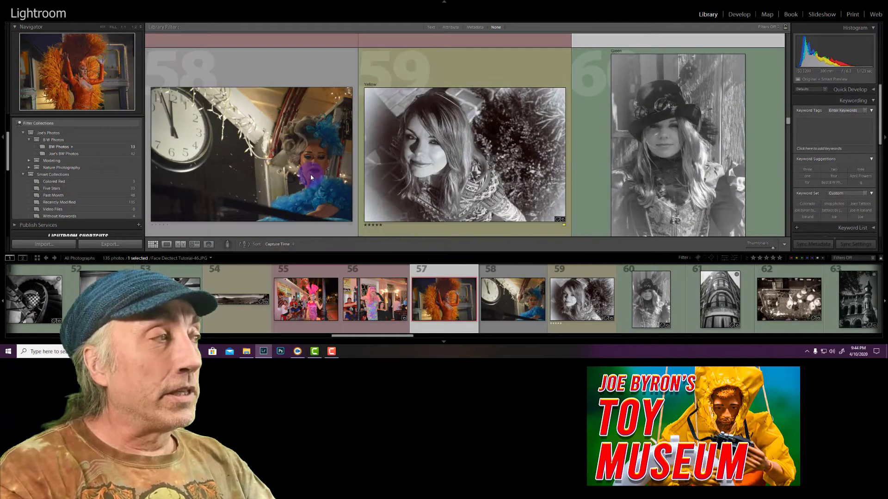
pyautogui.click(311, 177)
pyautogui.press('7')
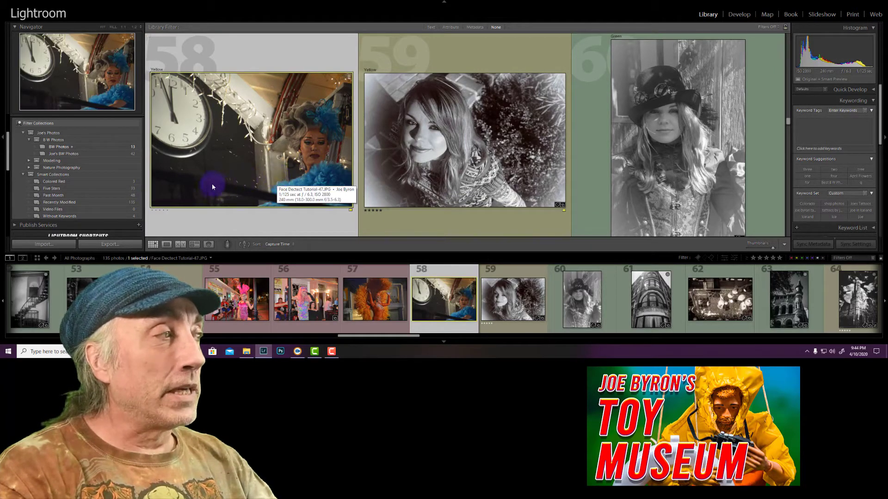
pyautogui.press('6')
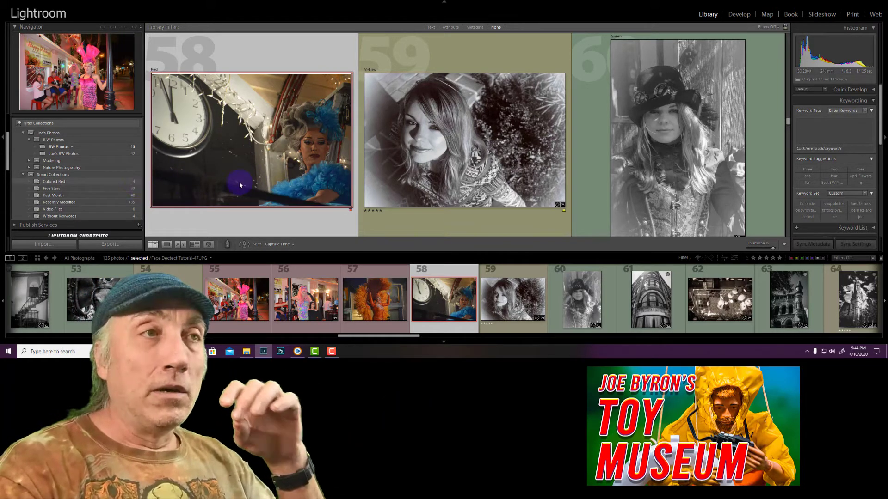
pyautogui.scroll(5, 240, 182)
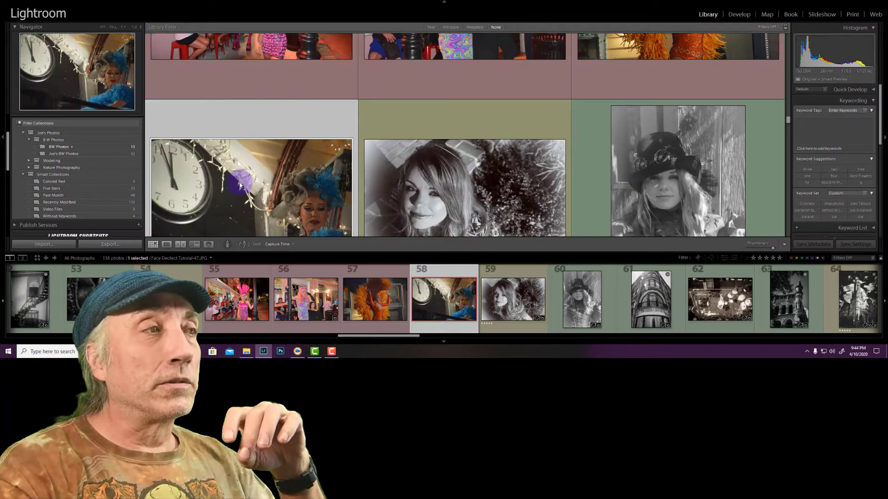
pyautogui.scroll(-2, 225, 185)
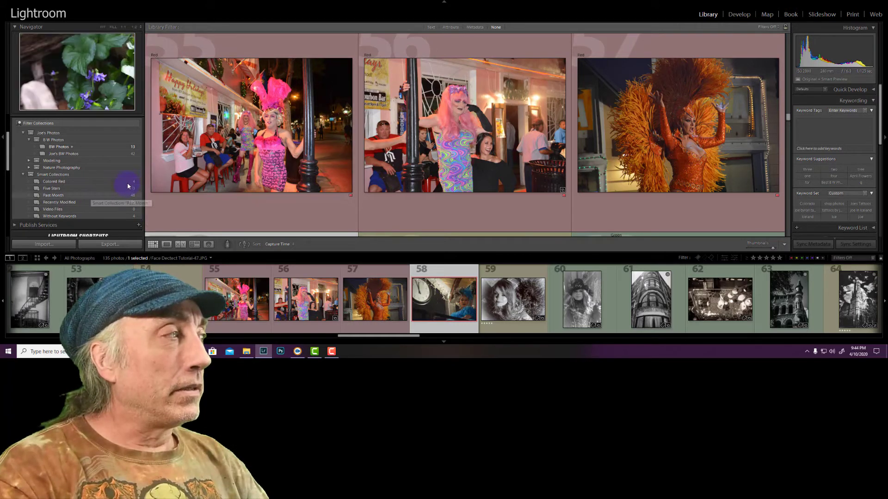
# Start a smart collection named "Club Drag" and place it inside the Smart Collections set
pyautogui.scroll(3, 139, 170)
pyautogui.click(138, 168)
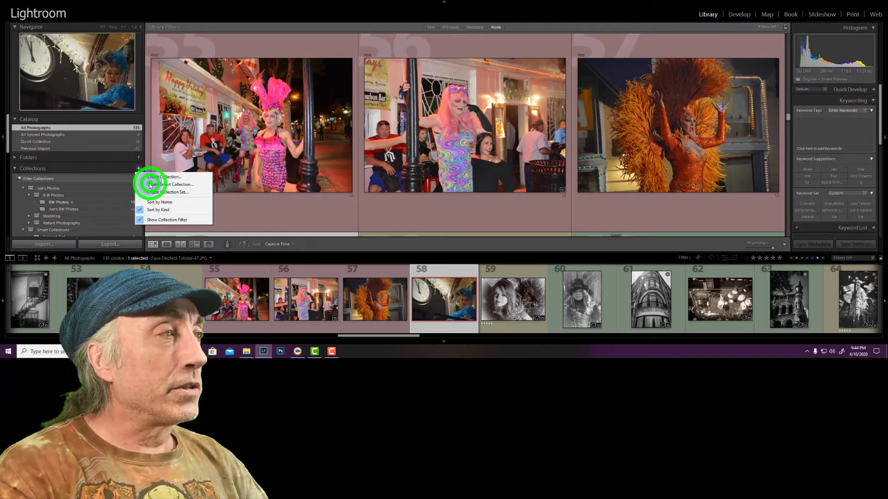
pyautogui.click(150, 184)
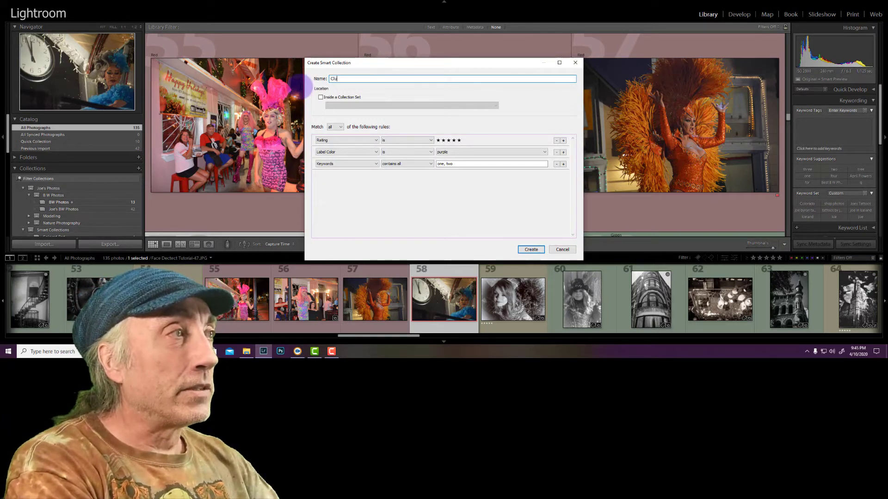
pyautogui.write('Club Drag')
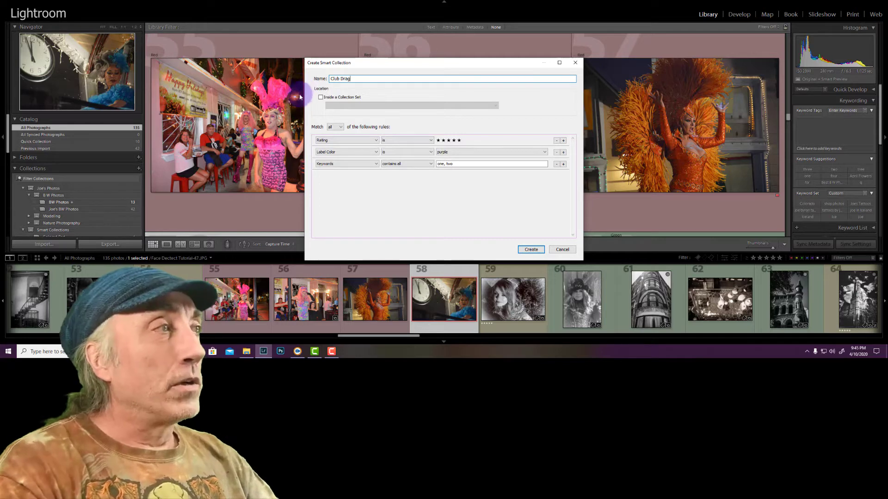
pyautogui.click(320, 97)
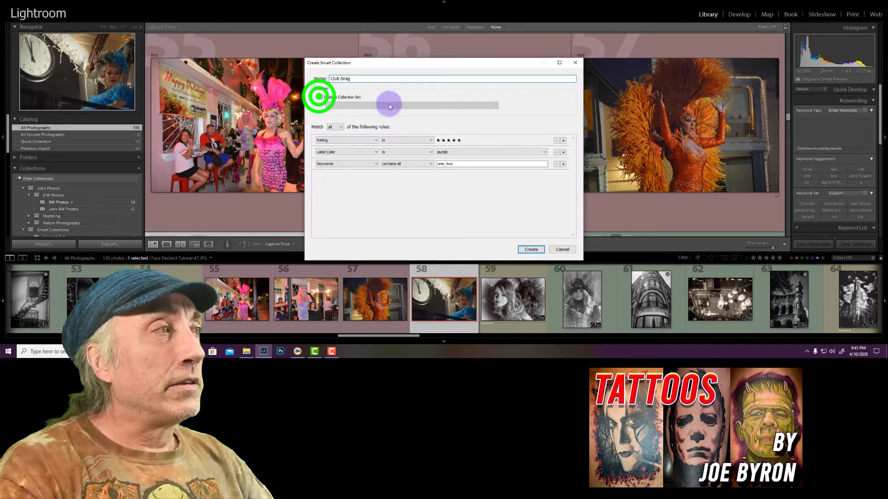
pyautogui.click(496, 105)
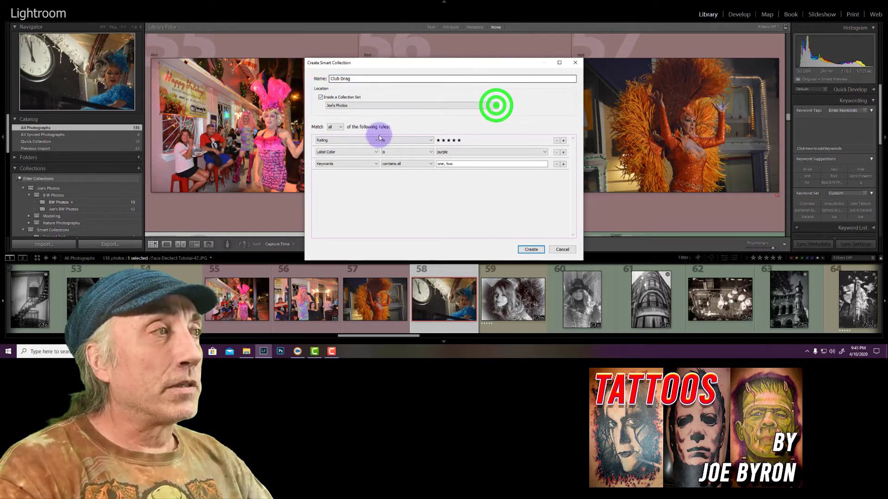
pyautogui.click(363, 146)
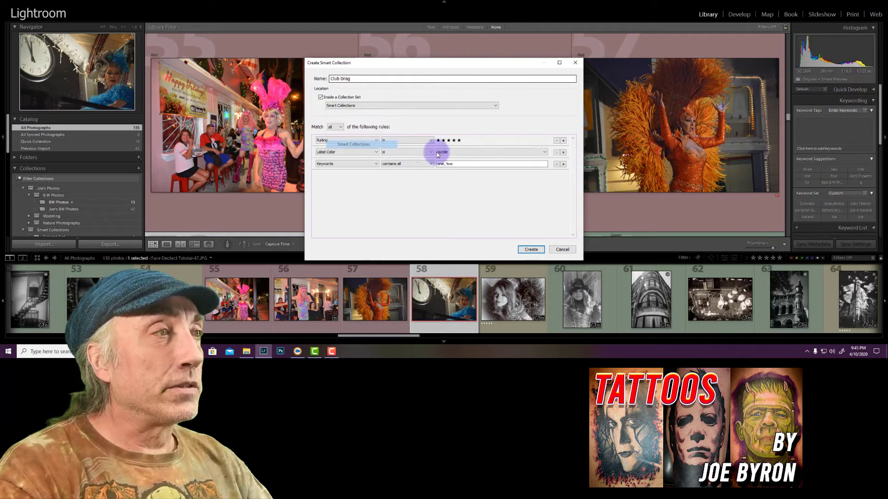
# Remove the purple label and keyword rules, and add a rule that Label Color is green
pyautogui.click(555, 163)
pyautogui.click(557, 152)
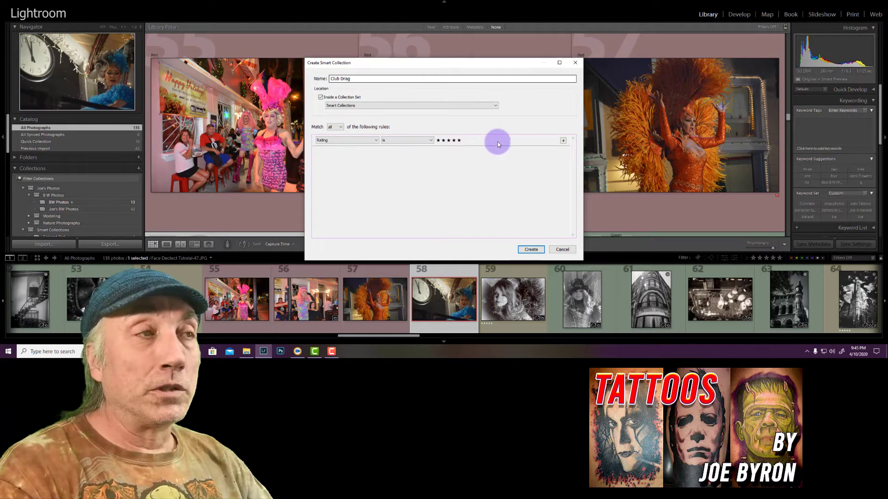
pyautogui.click(563, 141)
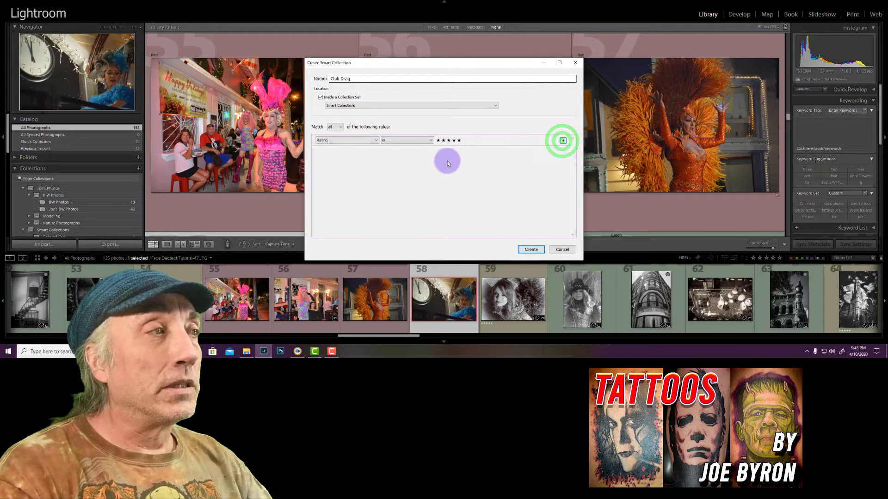
pyautogui.click(377, 152)
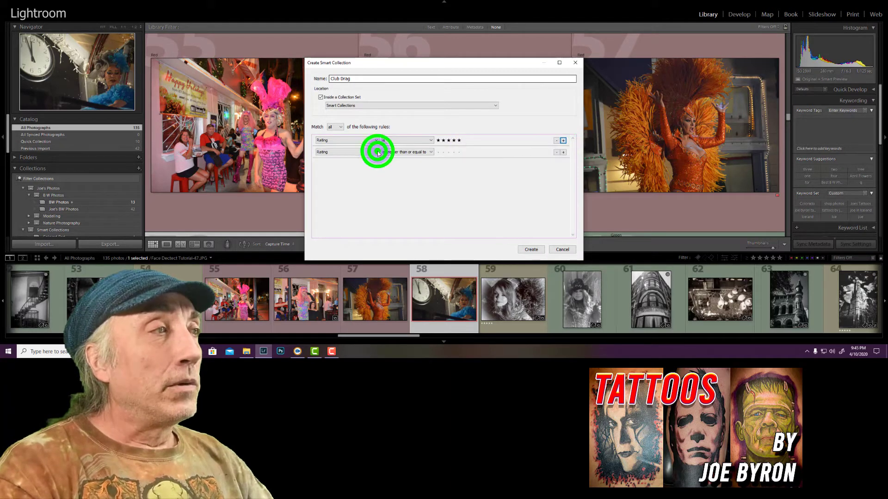
pyautogui.click(353, 177)
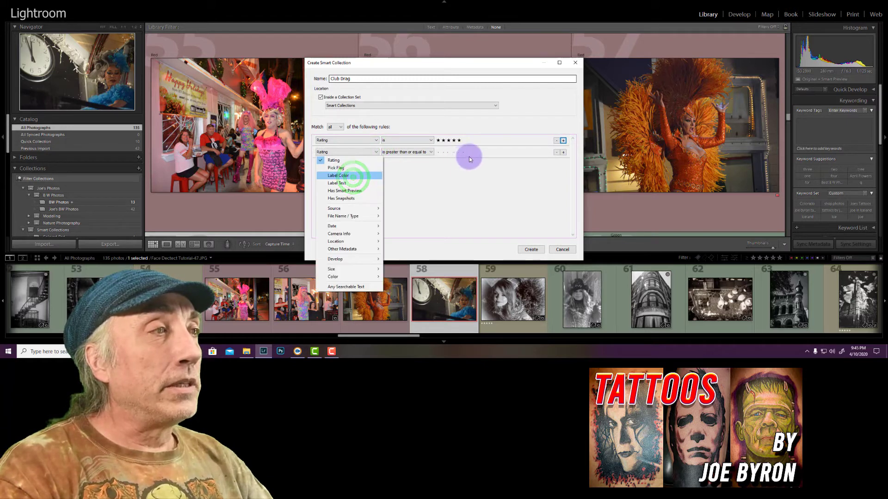
pyautogui.click(544, 152)
pyautogui.click(452, 176)
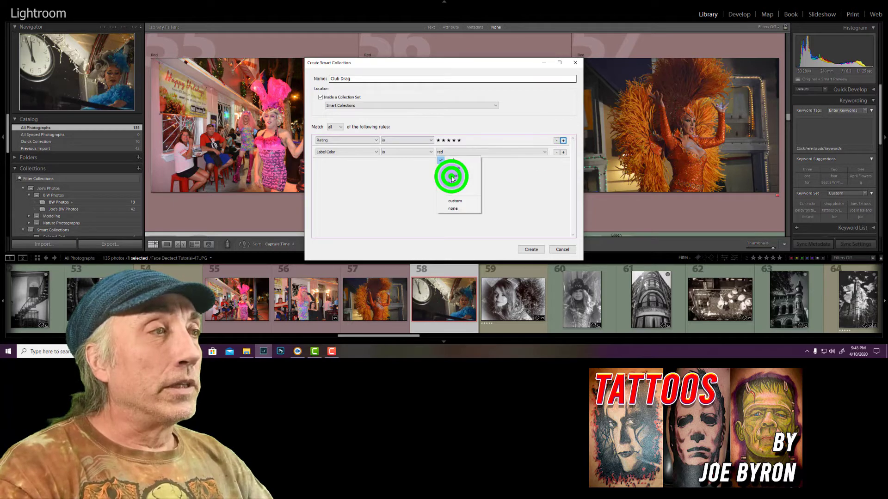
# Add a Keywords rule set to contains all with "one, two," and create the smart collection
pyautogui.click(563, 152)
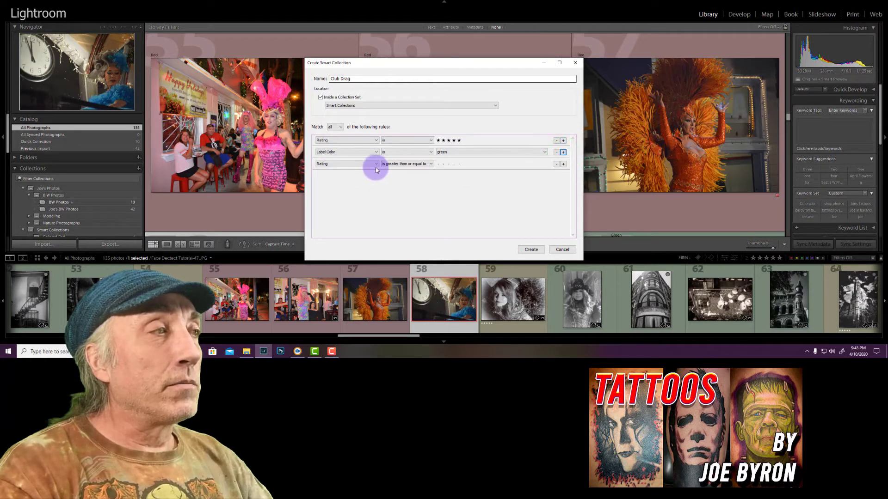
pyautogui.click(376, 164)
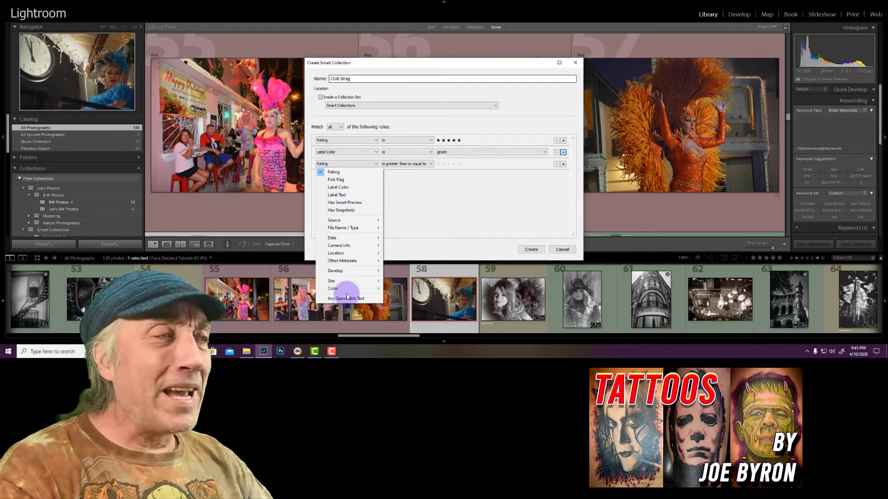
pyautogui.click(347, 261)
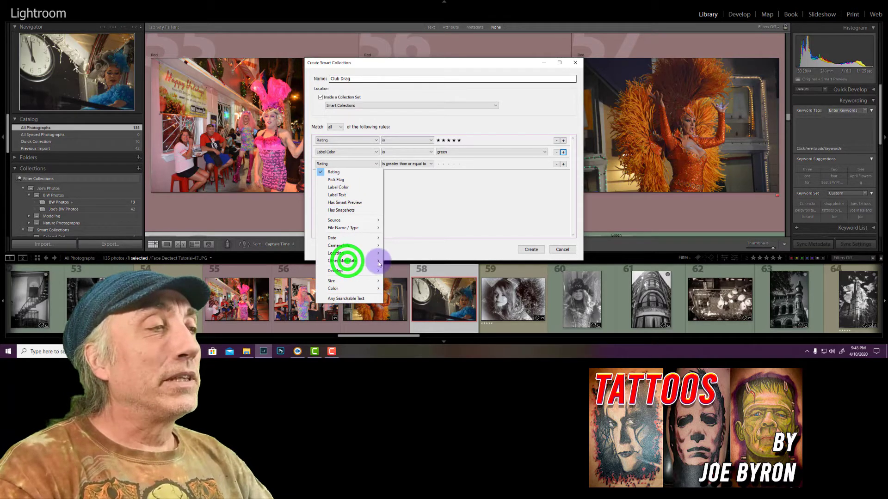
pyautogui.click(402, 277)
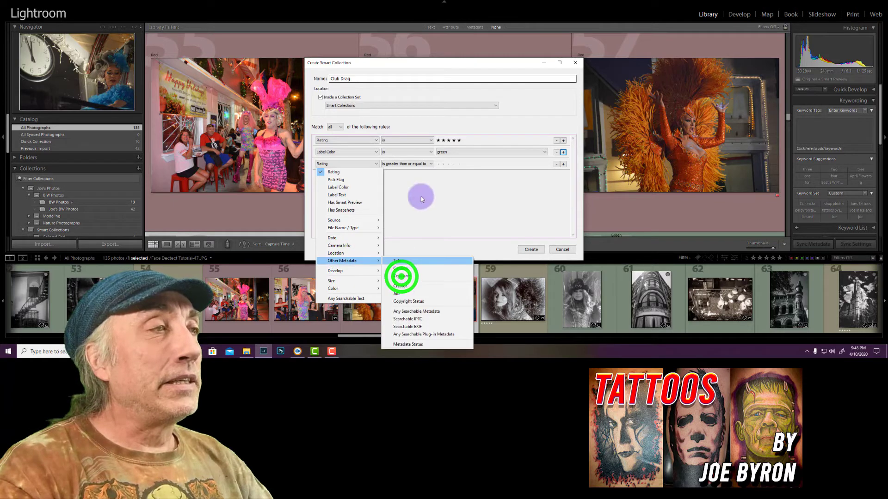
pyautogui.click(445, 165)
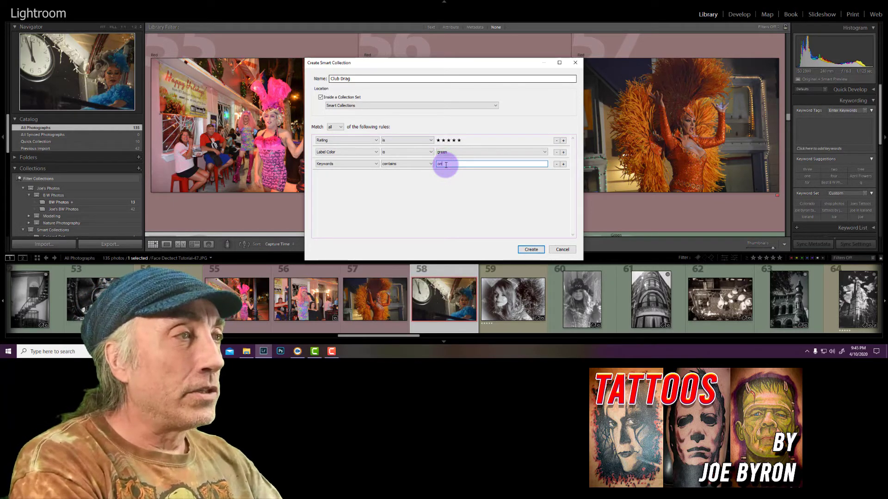
pyautogui.write('one, two,')
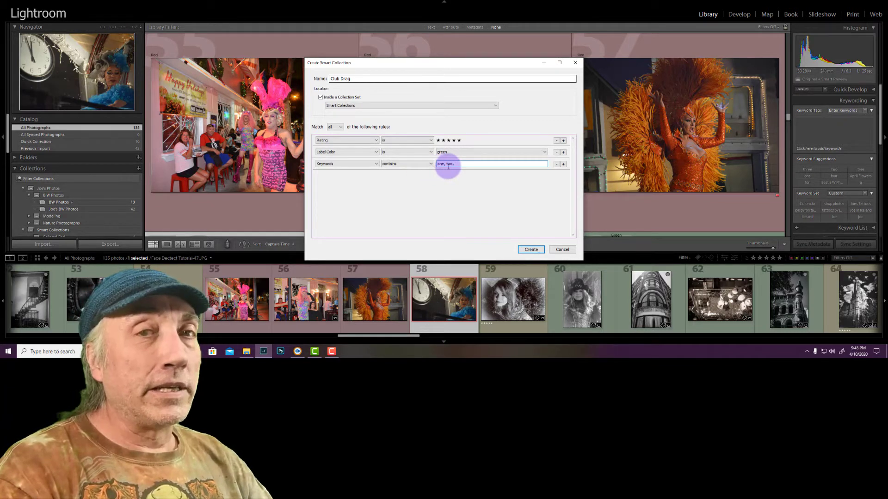
pyautogui.click(431, 163)
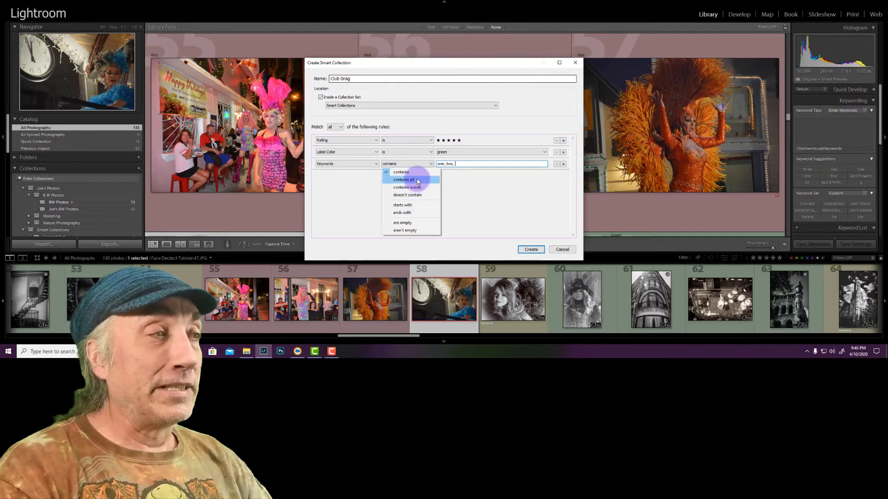
pyautogui.click(418, 181)
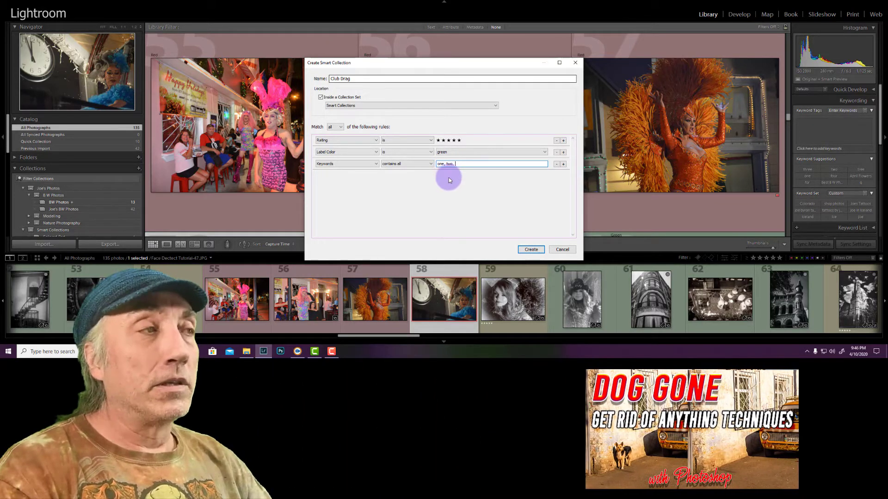
pyautogui.click(529, 250)
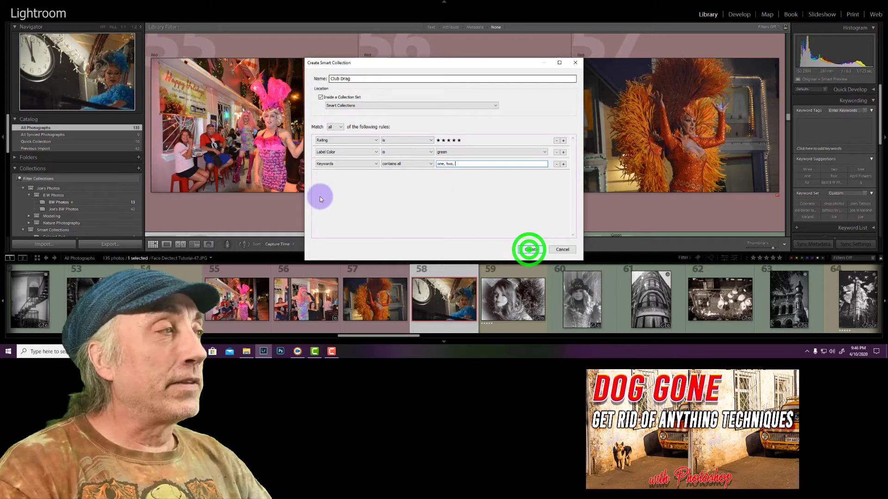
# Return to all photographs in the catalog and select photo 55, the performer in the pink feathered headdress
pyautogui.scroll(-2, 120, 204)
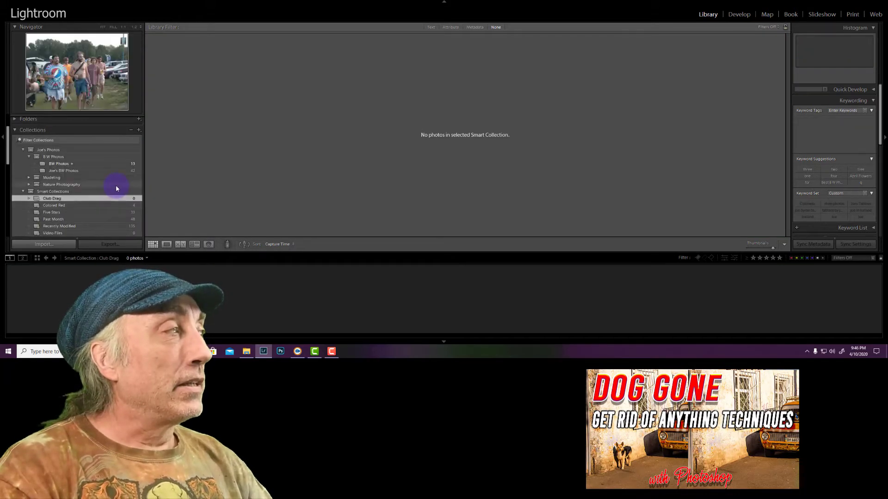
pyautogui.scroll(2, 116, 185)
pyautogui.click(115, 128)
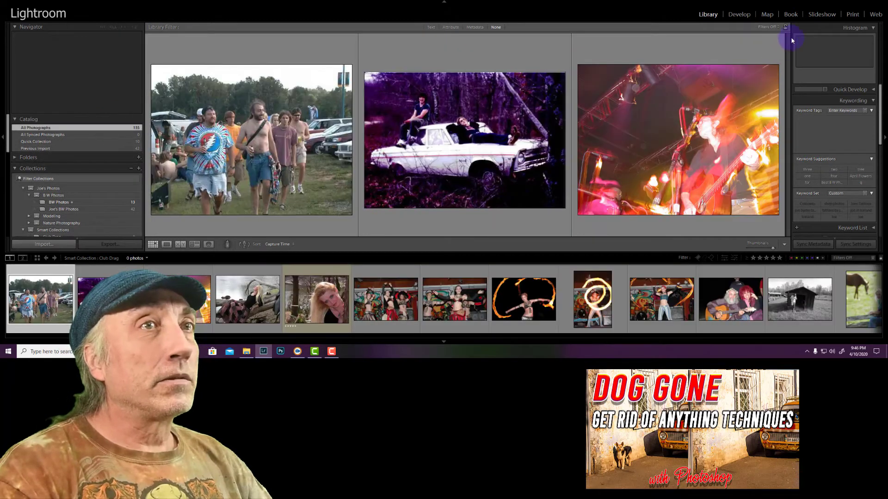
pyautogui.click(788, 37)
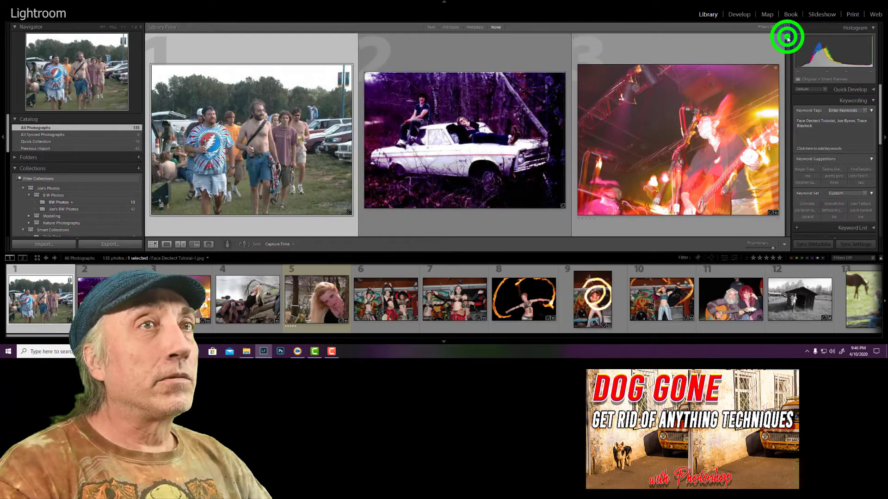
pyautogui.click(784, 120)
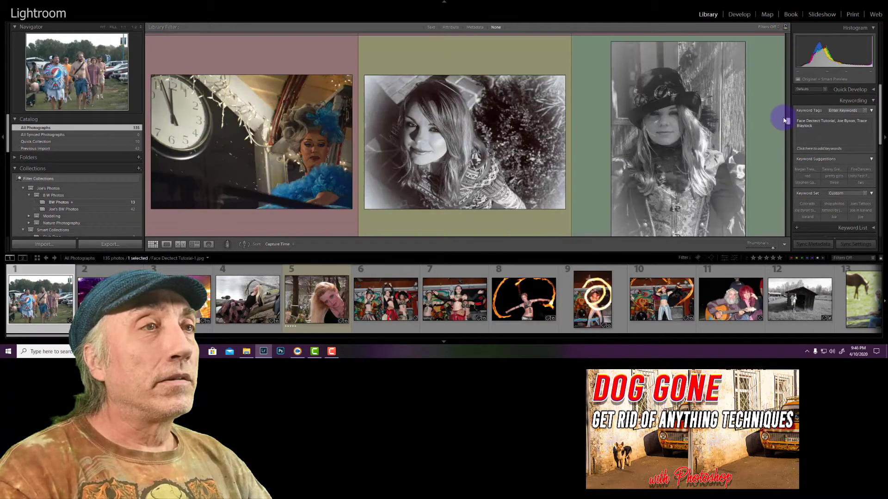
pyautogui.click(268, 204)
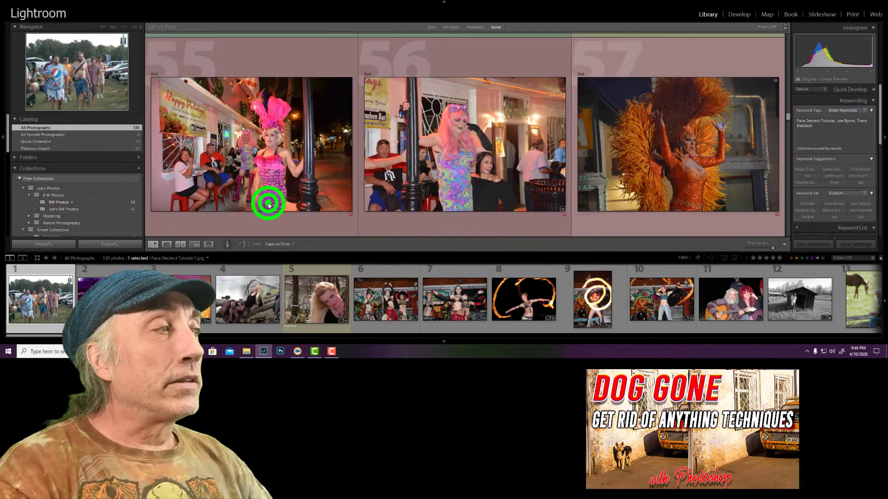
pyautogui.click(269, 205)
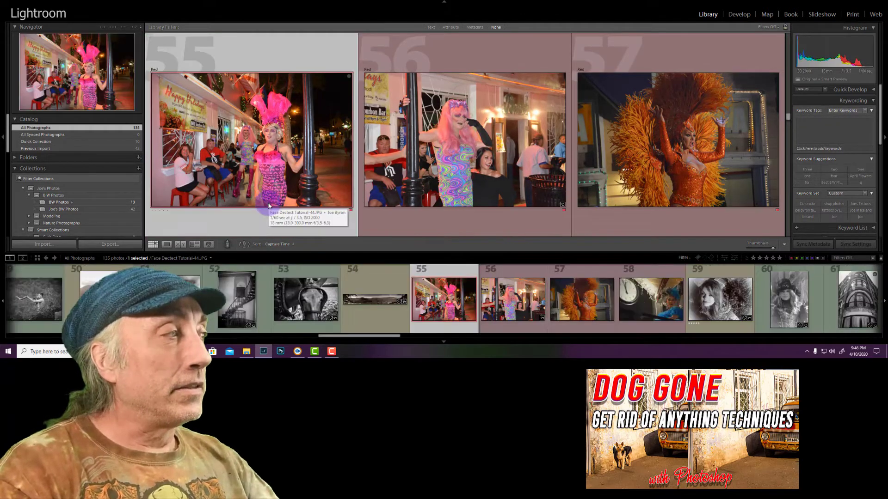
pyautogui.scroll(-2, 87, 180)
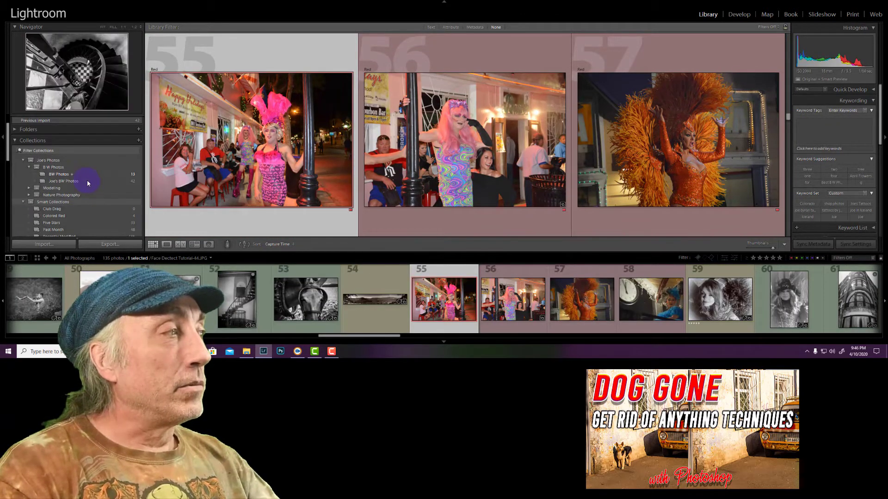
# Give photos 55, 56, 57 and 58 of the costumed performers a five-star rating
pyautogui.click(285, 159)
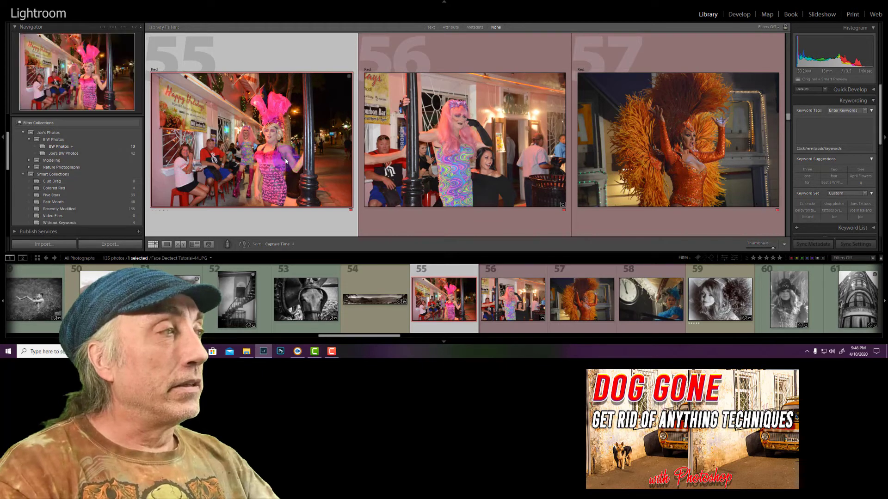
pyautogui.press('5')
pyautogui.click(449, 160)
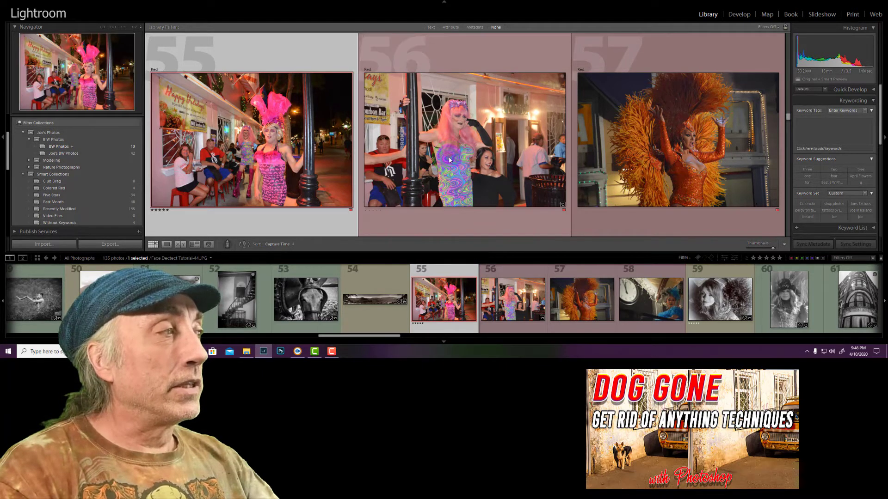
pyautogui.press('5')
pyautogui.click(641, 156)
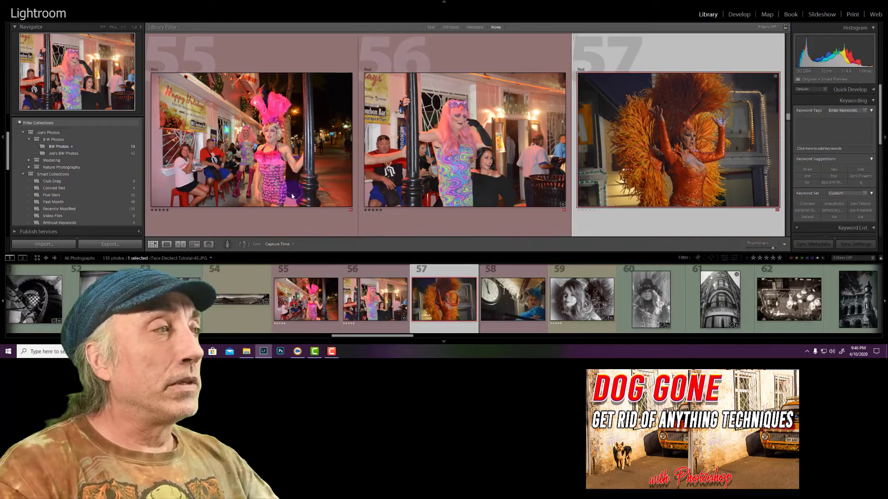
pyautogui.press('5')
pyautogui.scroll(-3, 291, 193)
pyautogui.click(292, 193)
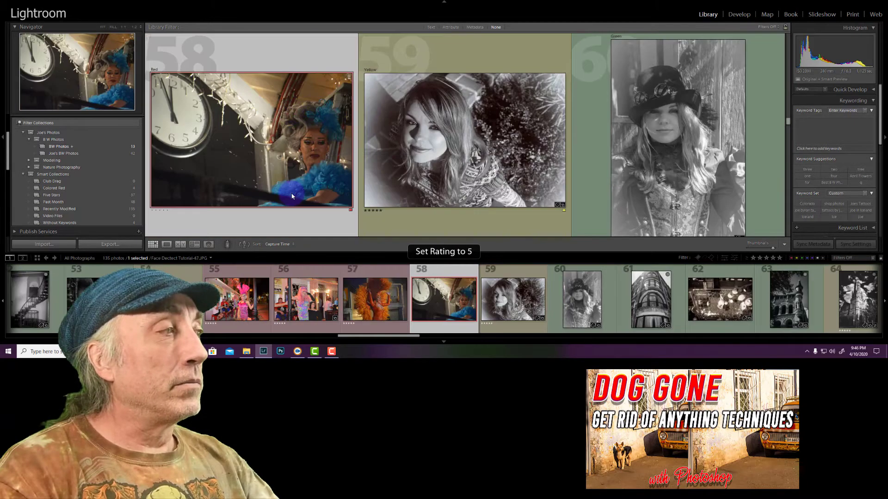
# Select photos 55 through 58 of the costumed performers together
pyautogui.scroll(3, 292, 197)
pyautogui.click(291, 196)
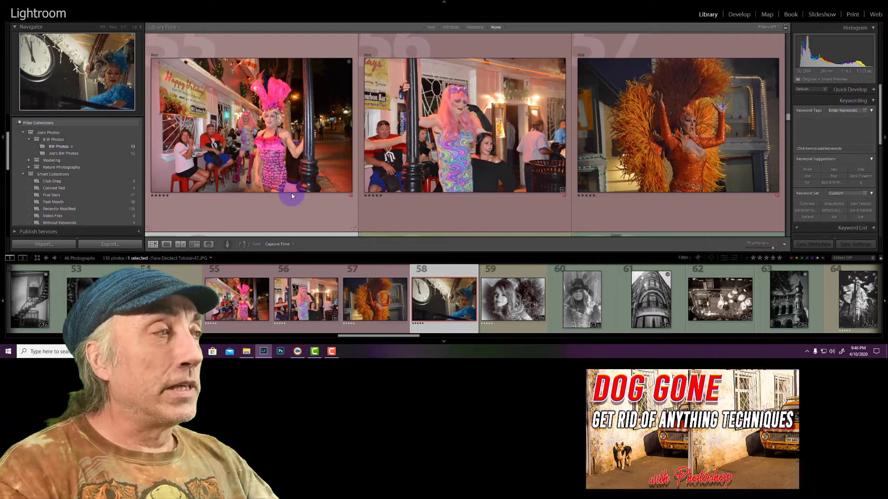
pyautogui.click(291, 182)
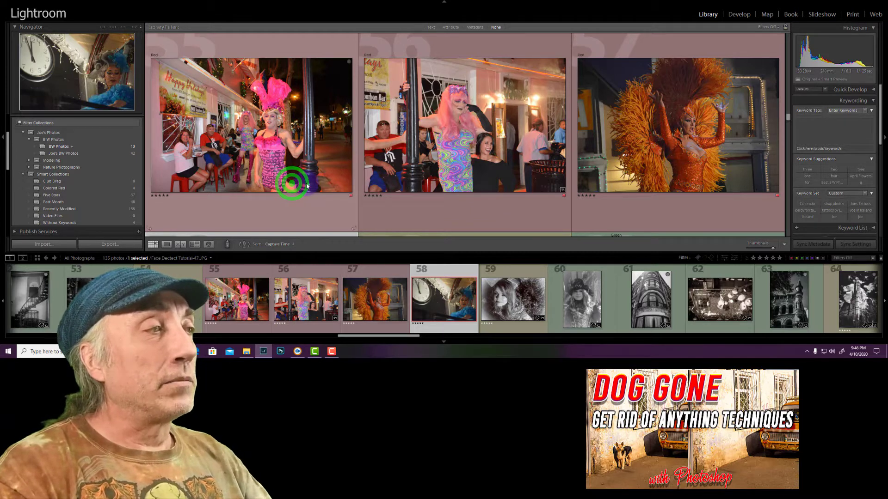
pyautogui.click(306, 186)
pyautogui.scroll(-2, 297, 177)
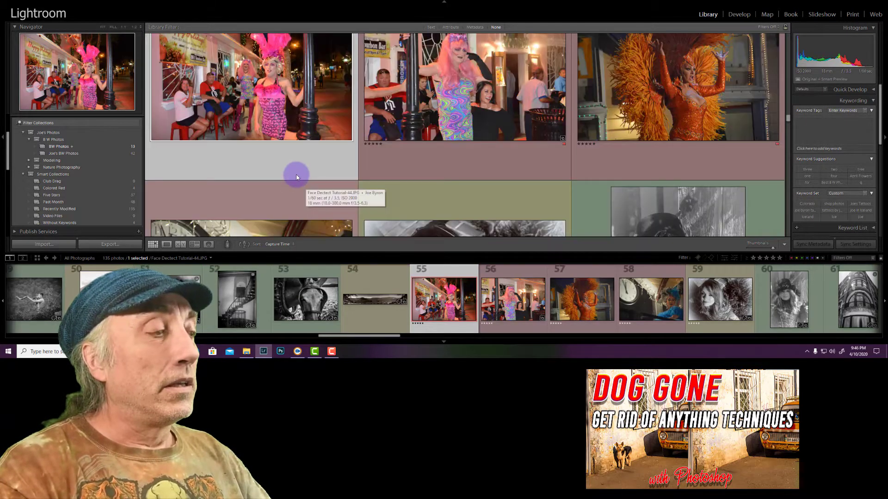
pyautogui.scroll(-2, 297, 177)
pyautogui.keyDown('shift'); pyautogui.click(295, 175); pyautogui.keyUp('shift')
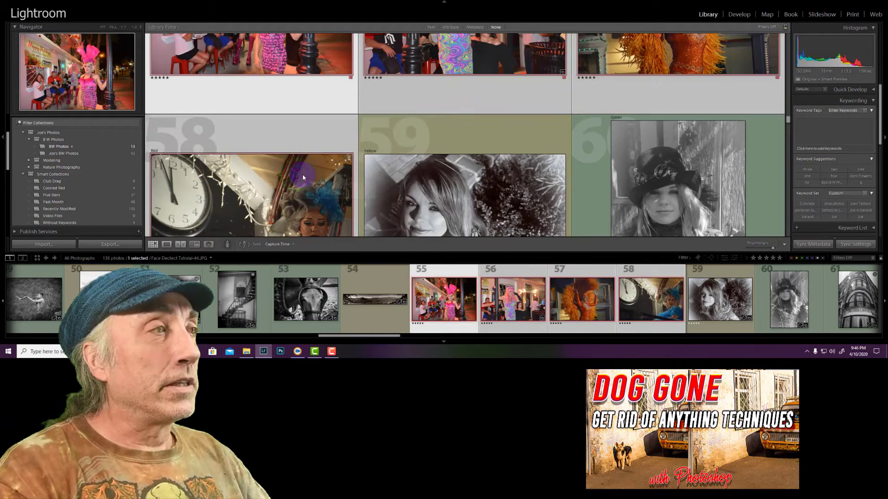
# Give the selected photos 55 through 58 of the costumed performers the green color label
pyautogui.scroll(2, 301, 178)
pyautogui.scroll(2, 296, 177)
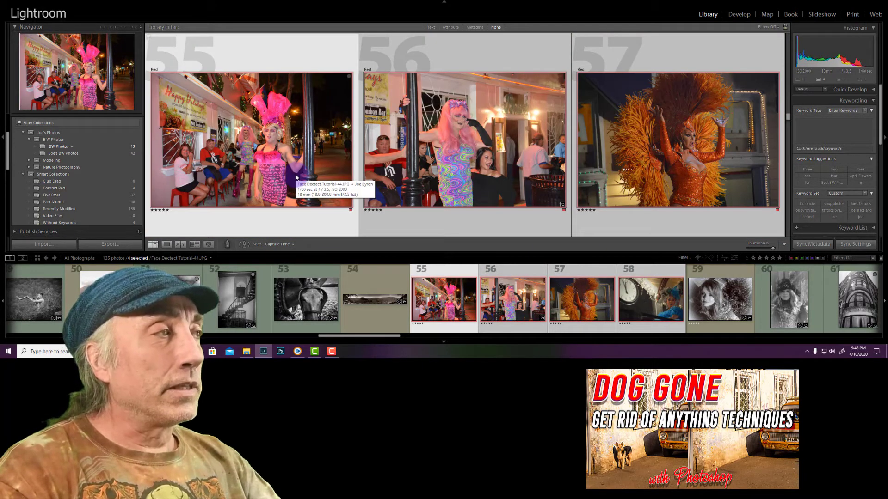
pyautogui.press('8')
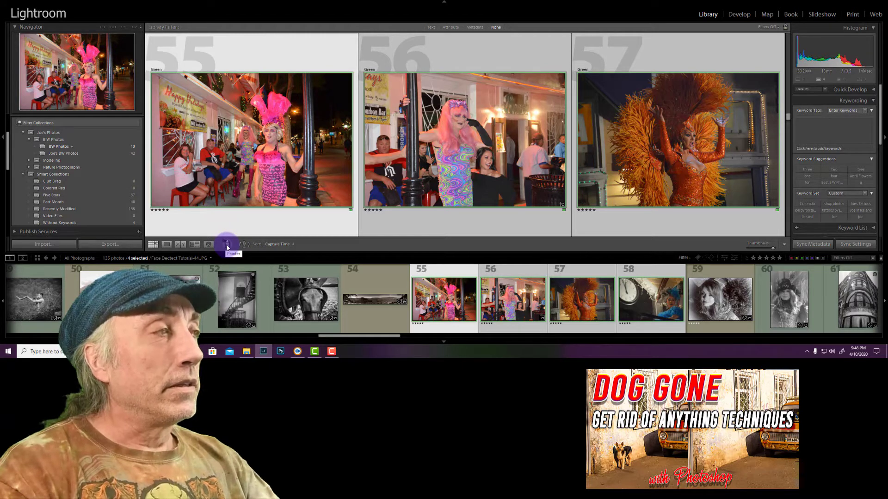
# Load the Painter tool with the keywords "one, two" and put it back
pyautogui.click(831, 130)
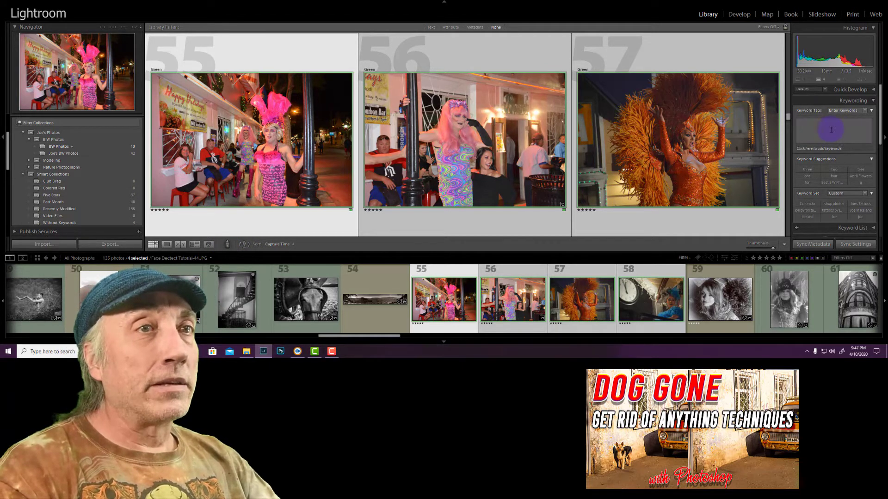
pyautogui.click(227, 246)
pyautogui.click(345, 244)
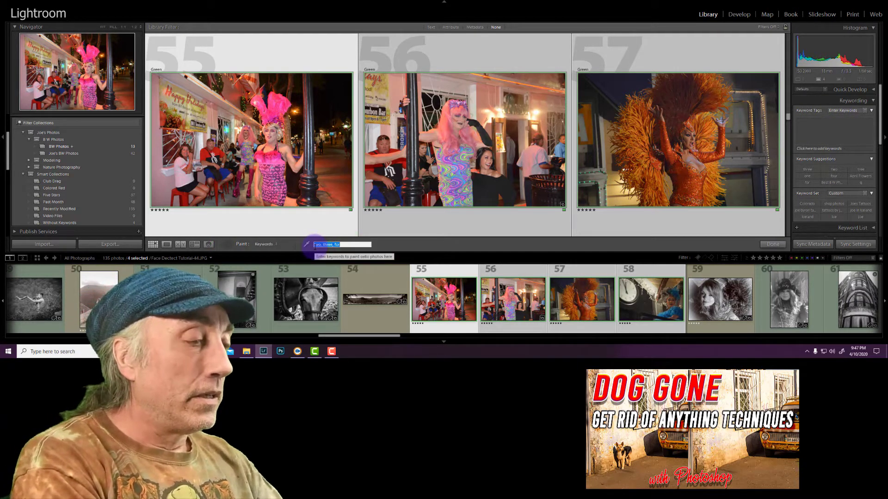
pyautogui.press('BackSpace')
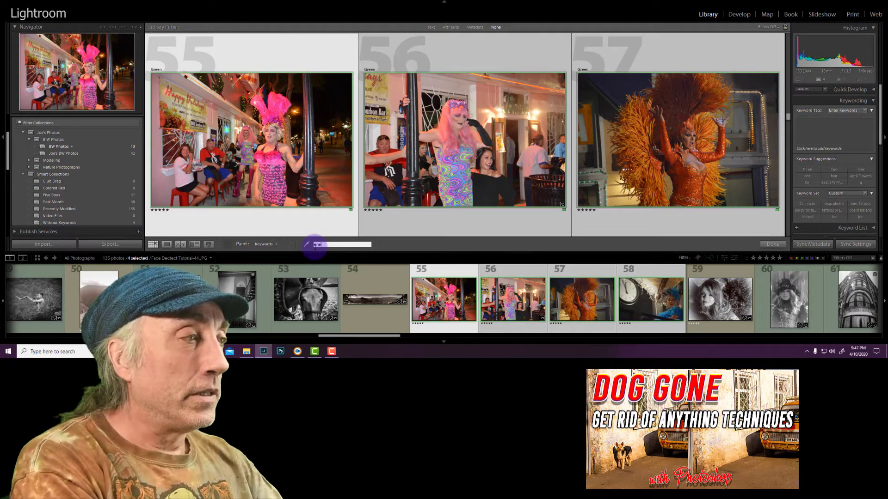
pyautogui.write(', t')
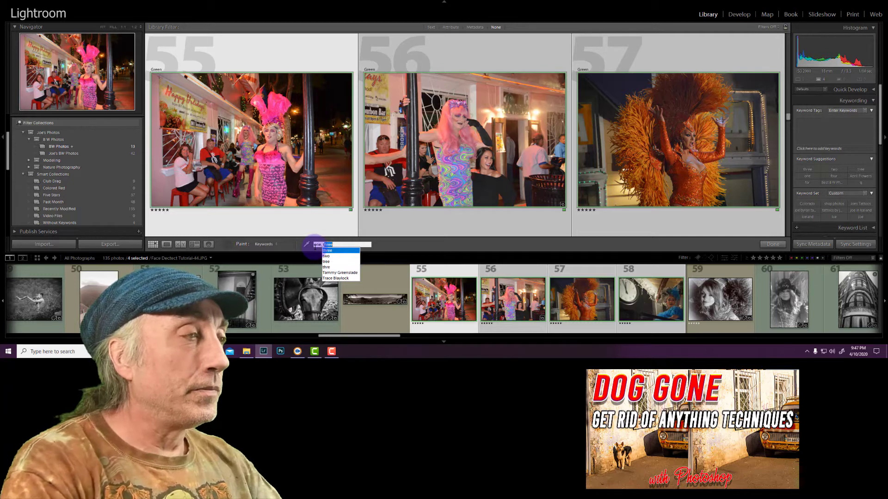
pyautogui.write('wo')
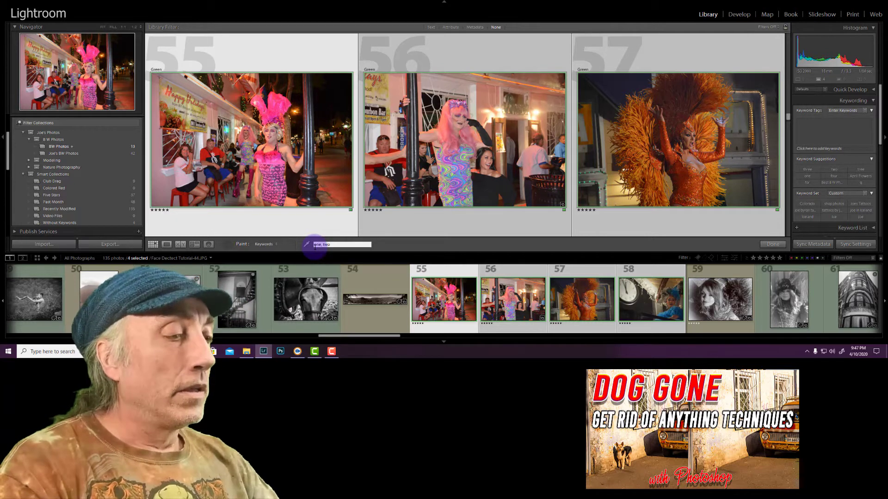
pyautogui.click(226, 245)
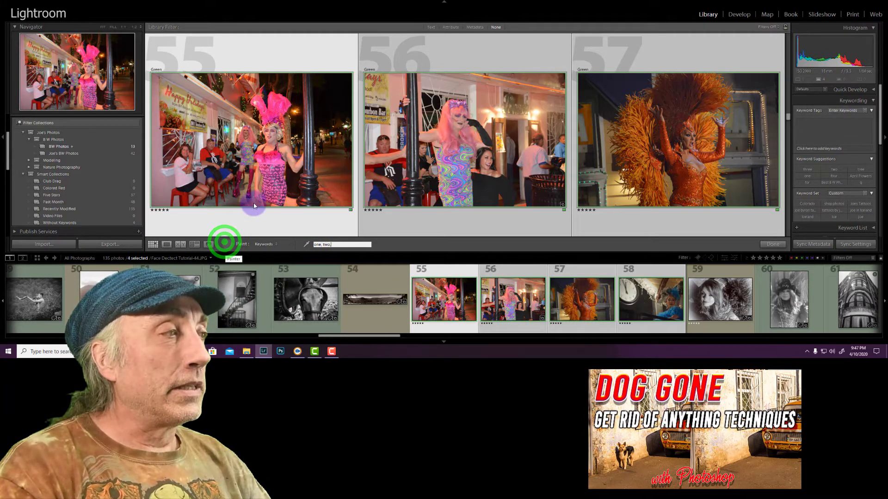
# Select photos 55 through 57 and paint the keywords "one, two" onto them with the Painter tool
pyautogui.click(395, 287)
pyautogui.click(434, 286)
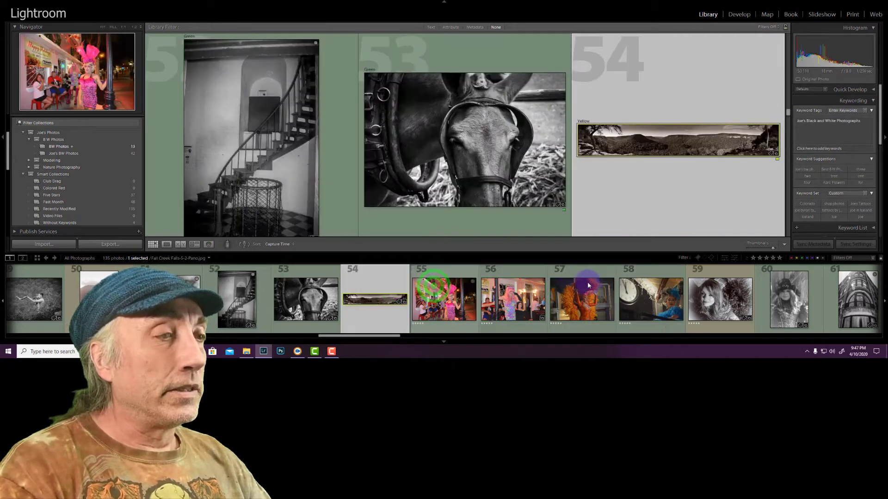
pyautogui.click(589, 287)
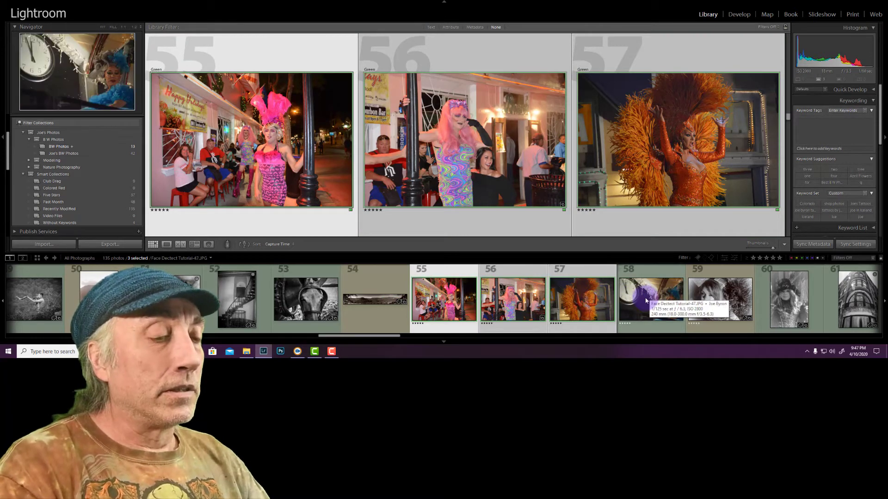
pyautogui.click(421, 271)
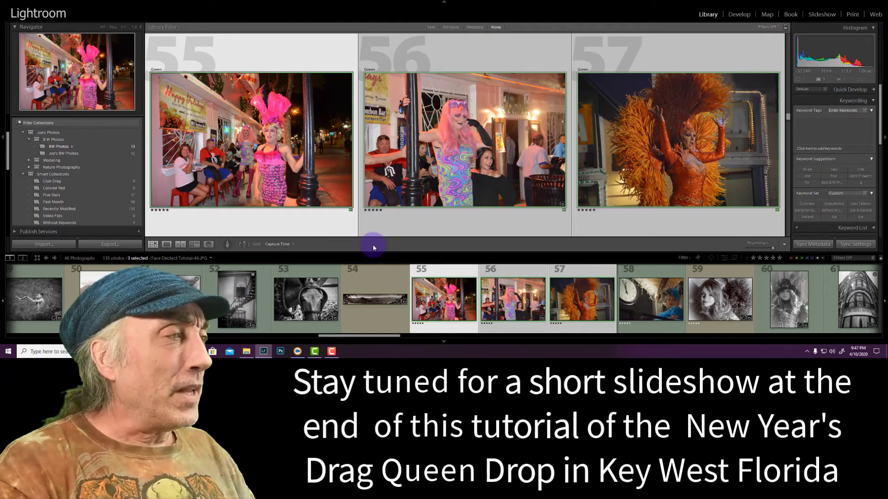
pyautogui.click(228, 245)
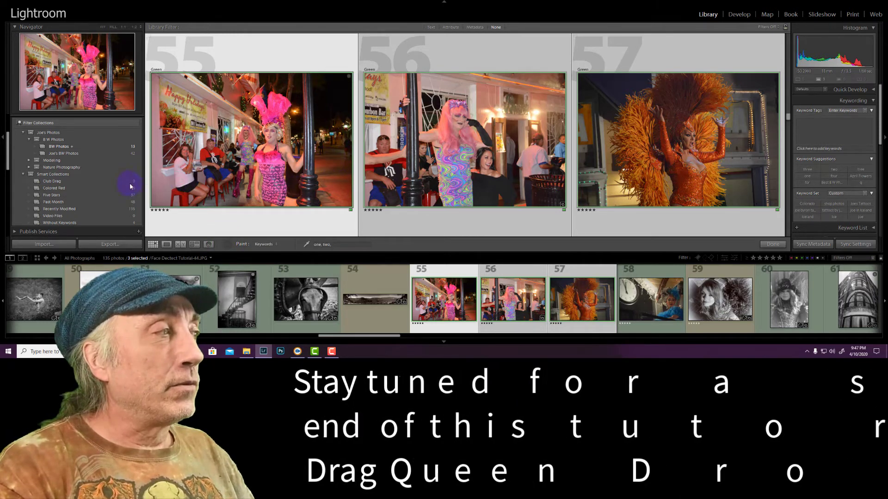
pyautogui.click(294, 173)
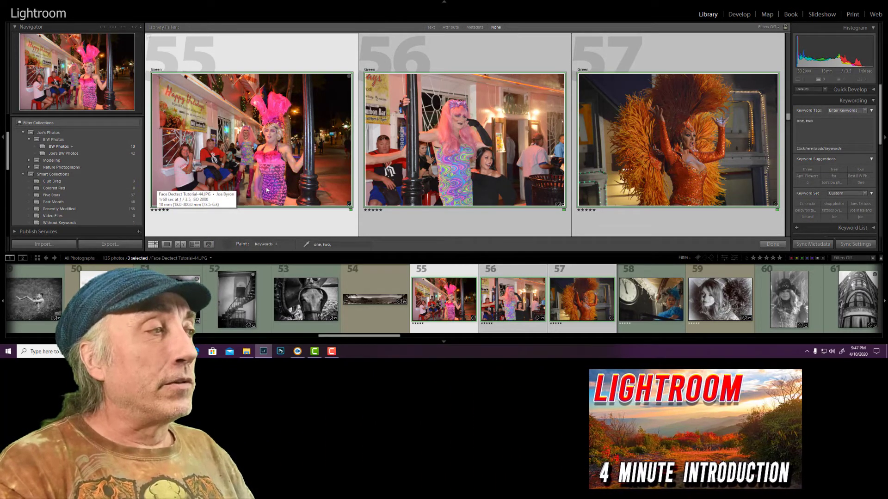
# Change the Painter's keywords to "one, too," and paint them onto photo 58, the performer beside the clock
pyautogui.click(338, 245)
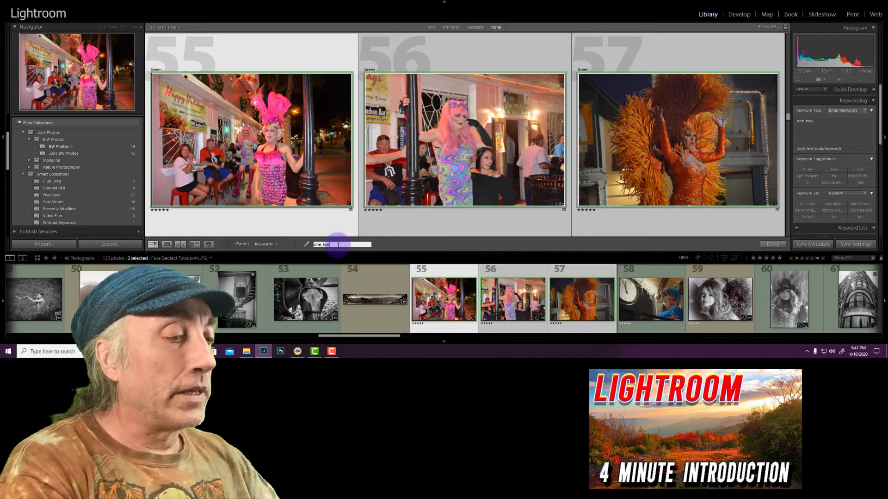
pyautogui.write('one, too,')
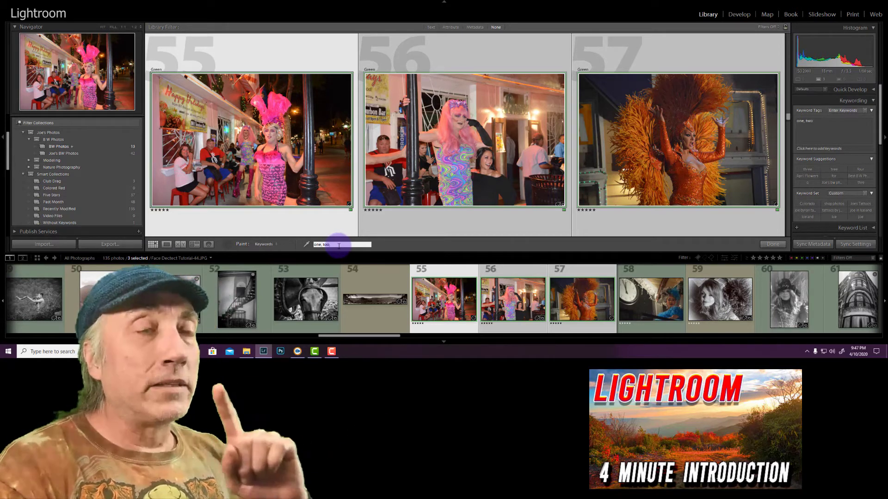
pyautogui.click(628, 302)
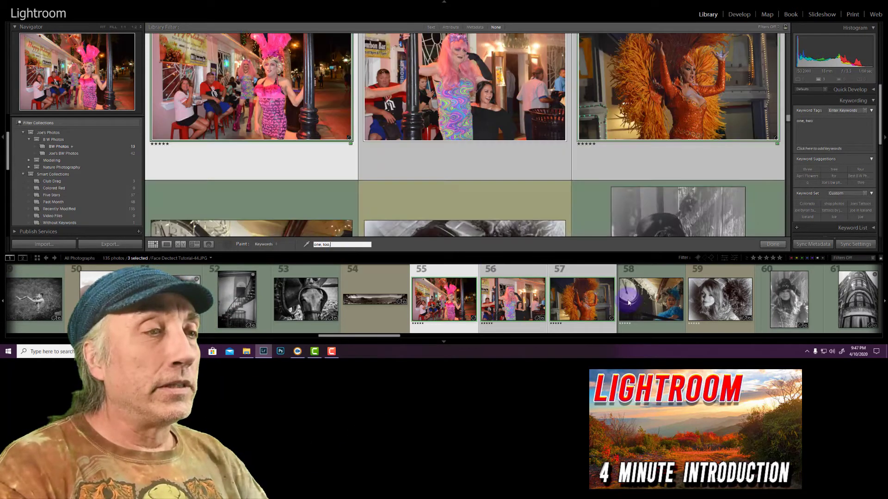
pyautogui.click(631, 295)
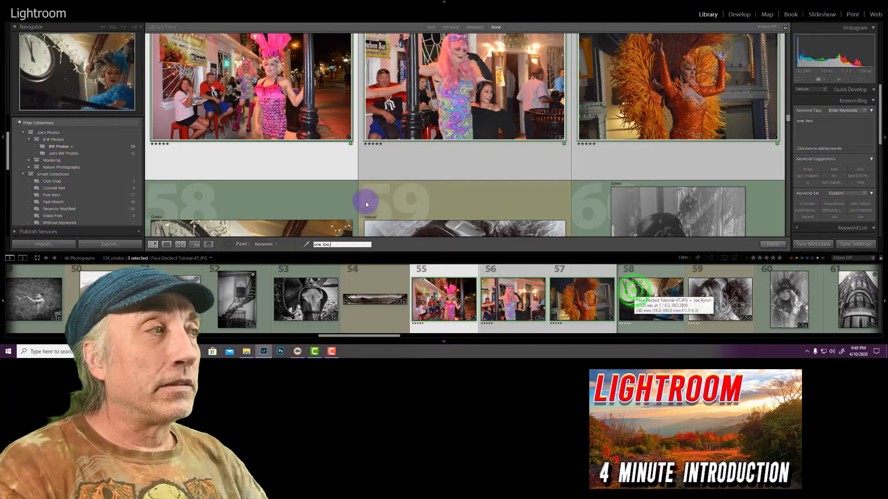
pyautogui.click(319, 197)
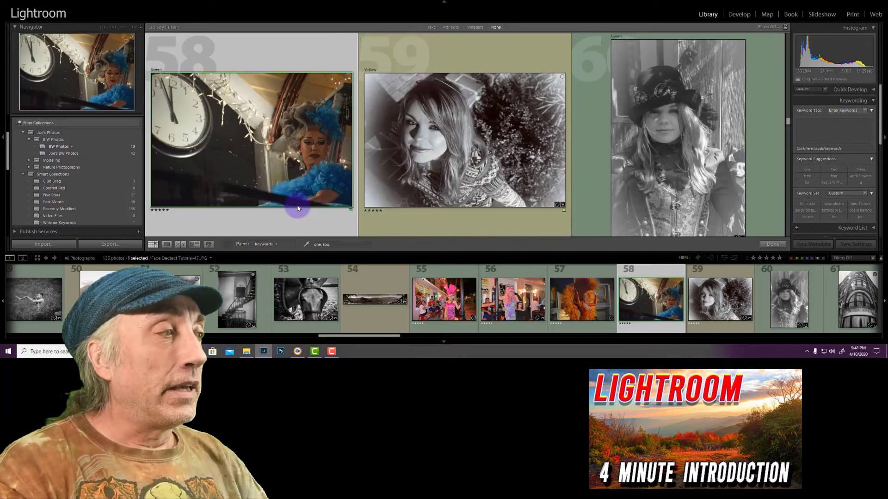
pyautogui.click(285, 177)
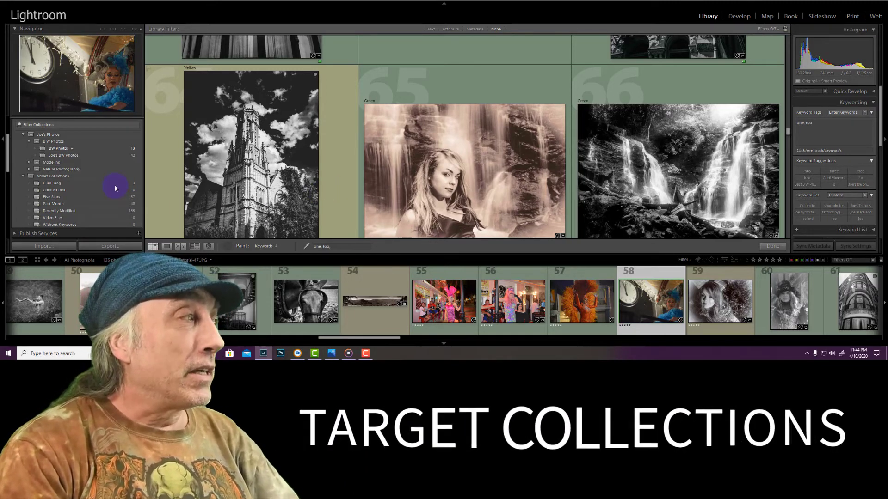
# Set the second collection inside the B W Photos set as the target collection
pyautogui.scroll(2, 72, 182)
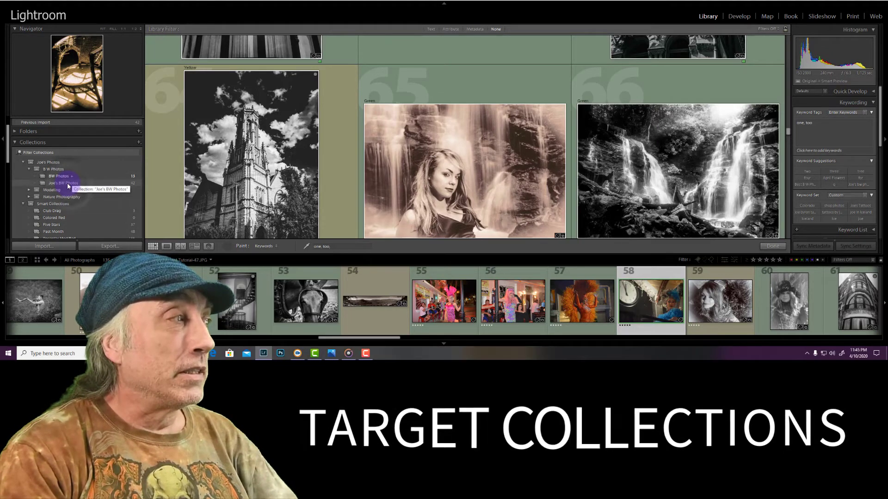
pyautogui.rightClick(68, 184)
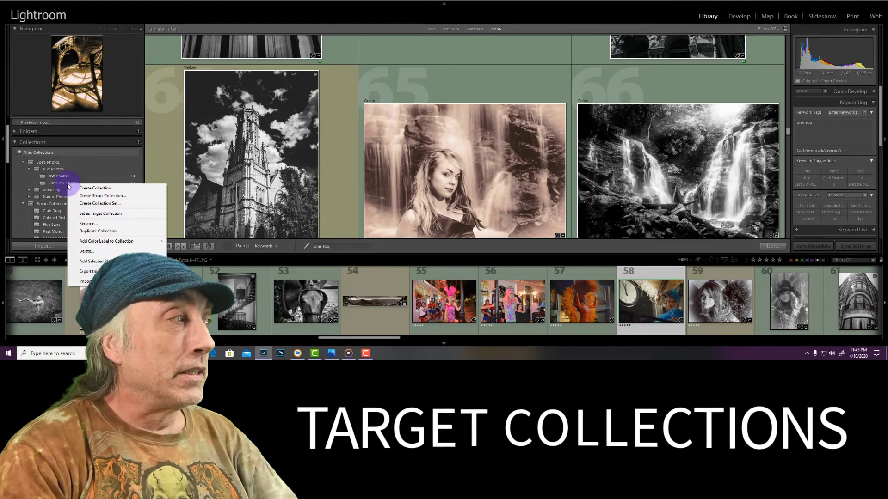
pyautogui.click(99, 215)
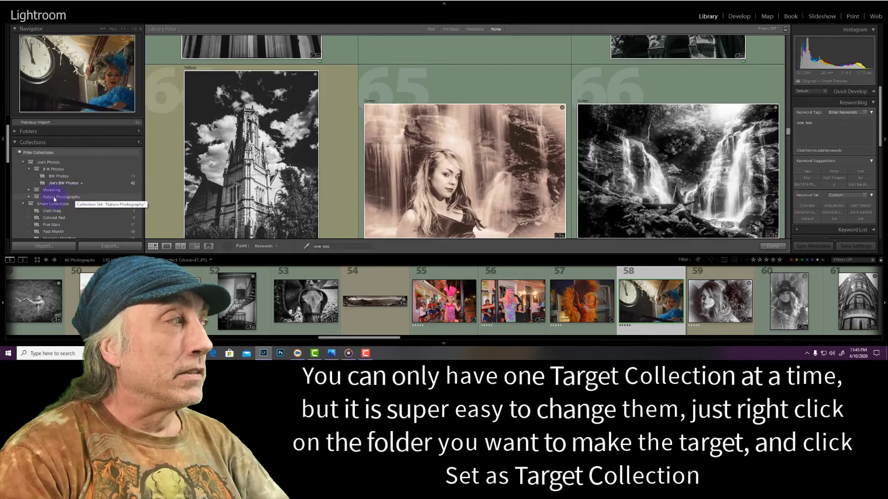
# Expand the Modeling set and make its first collection the target collection
pyautogui.rightClick(28, 194)
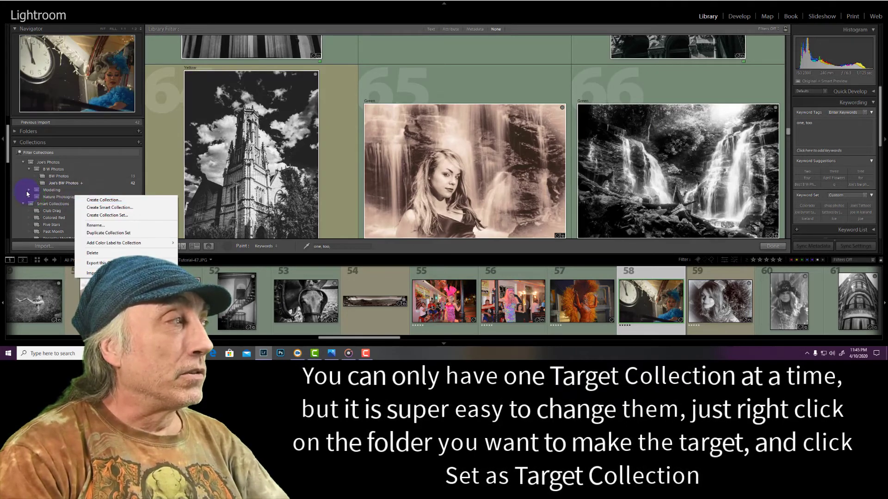
pyautogui.click(26, 192)
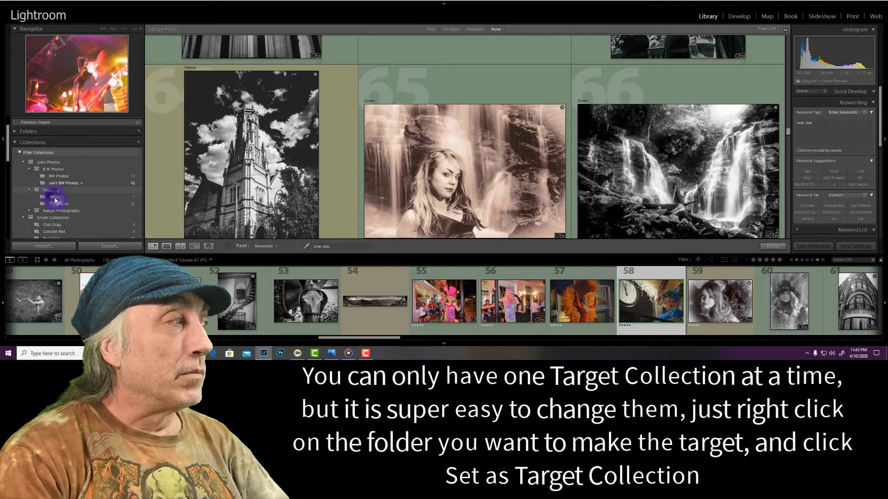
pyautogui.rightClick(79, 230)
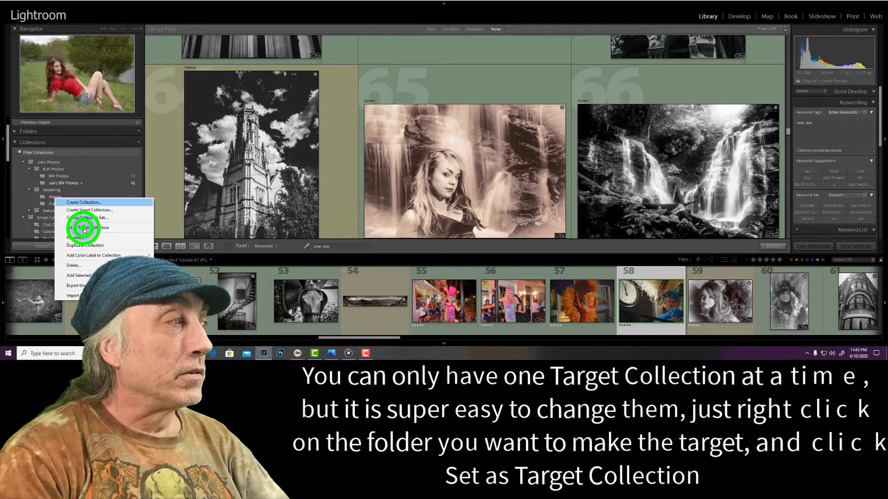
pyautogui.click(84, 228)
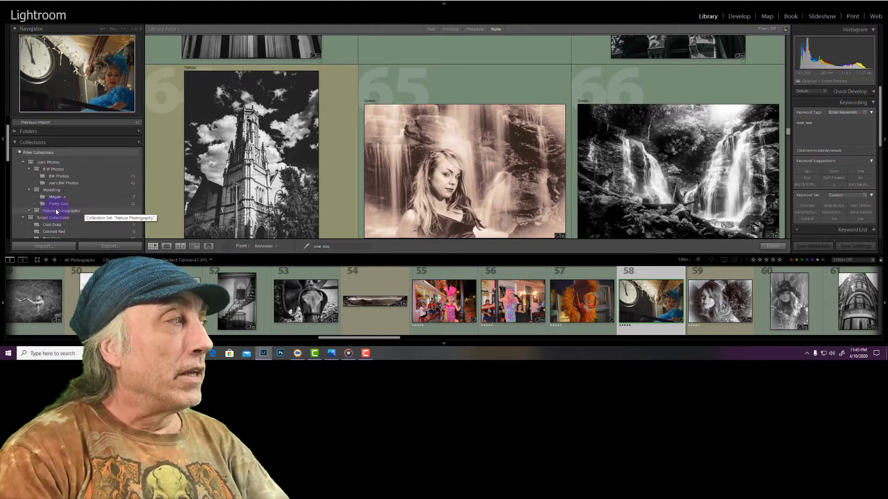
# Create a collection named Flowers inside the Nature Photography collection set and set it as the target collection
pyautogui.click(30, 212)
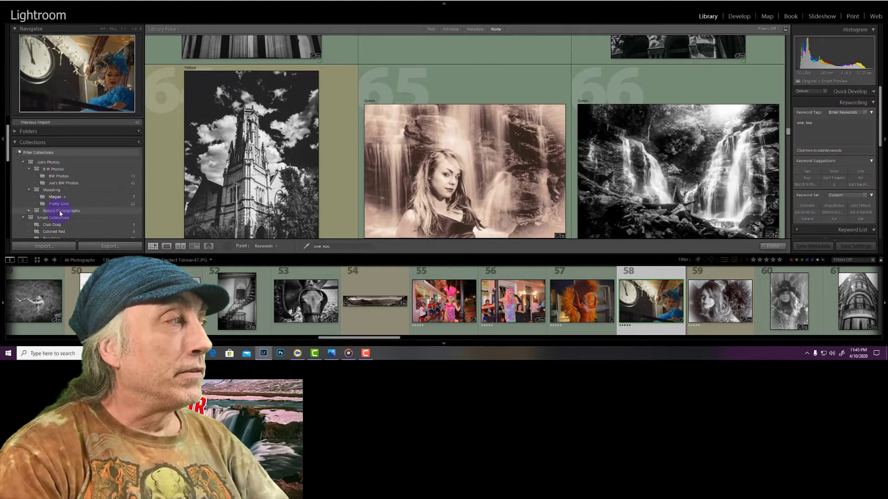
pyautogui.click(138, 143)
pyautogui.click(157, 151)
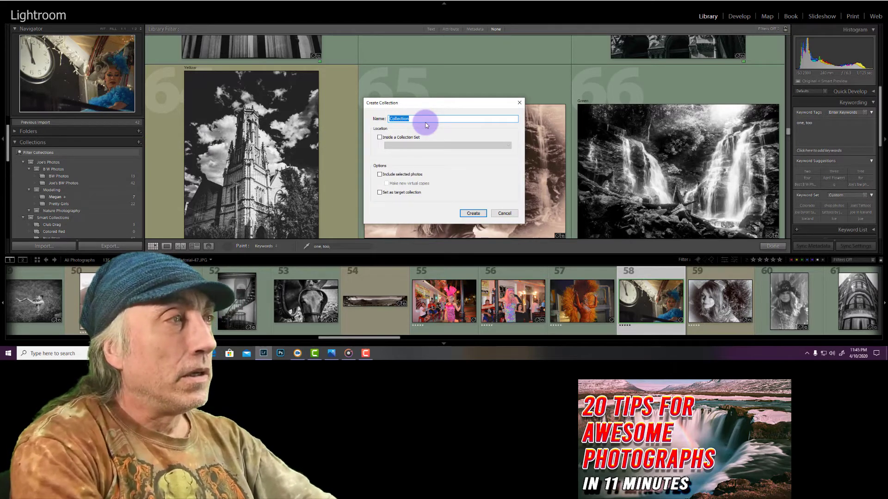
pyautogui.write('Flowers')
pyautogui.click(378, 137)
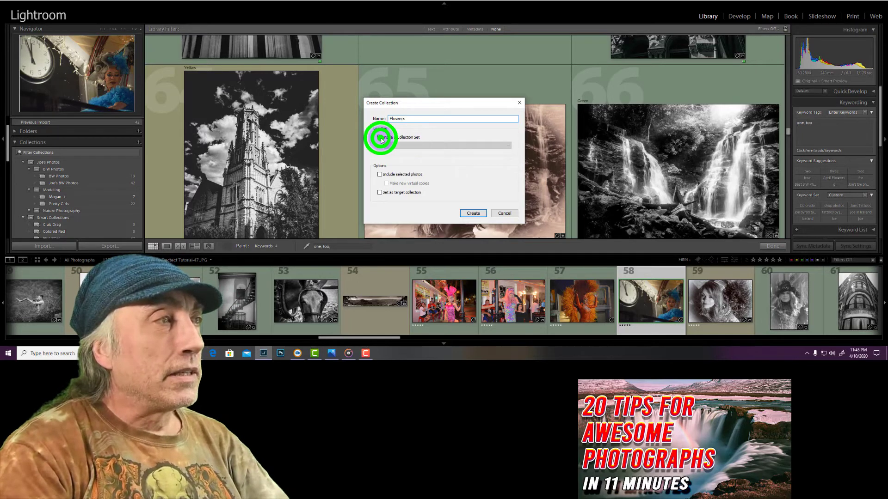
pyautogui.click(508, 146)
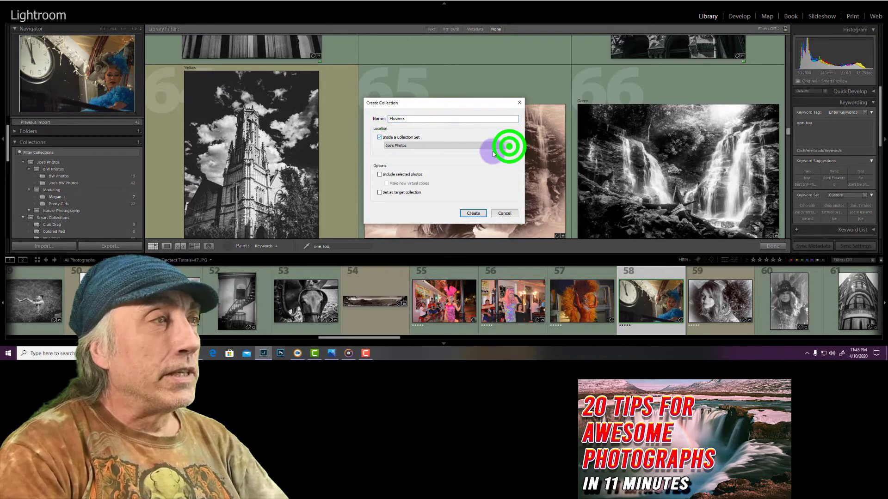
pyautogui.click(418, 177)
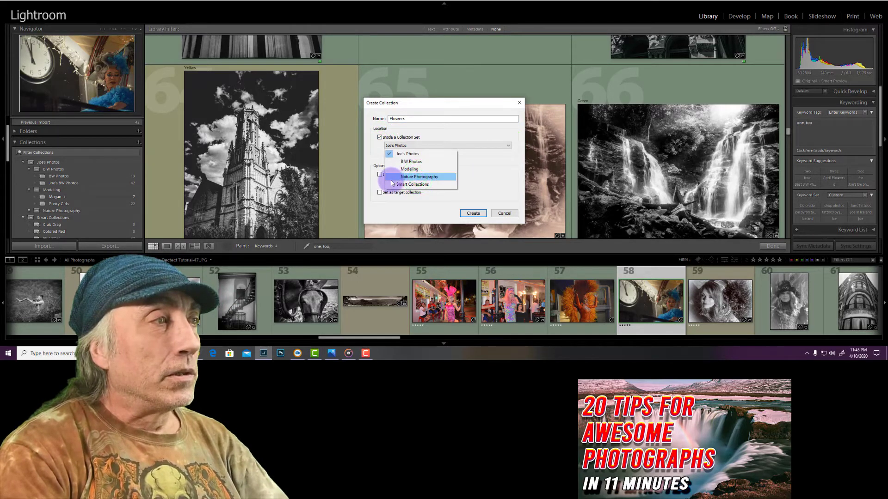
pyautogui.click(381, 192)
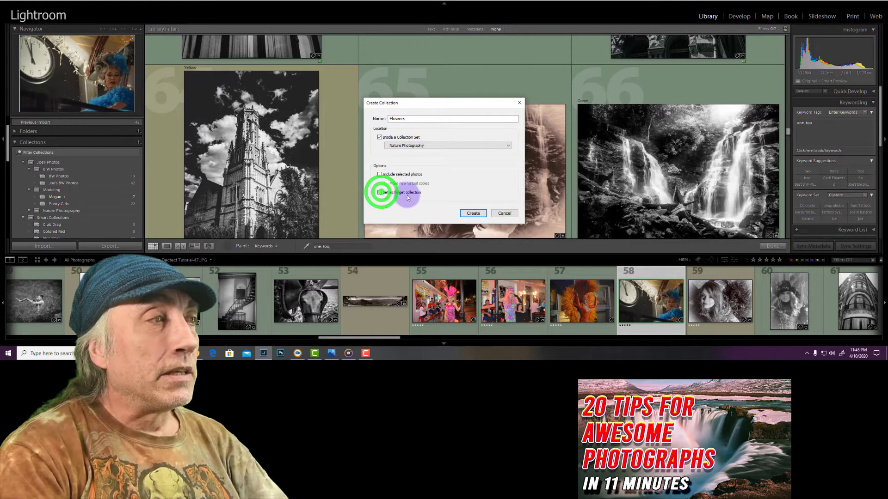
pyautogui.click(472, 213)
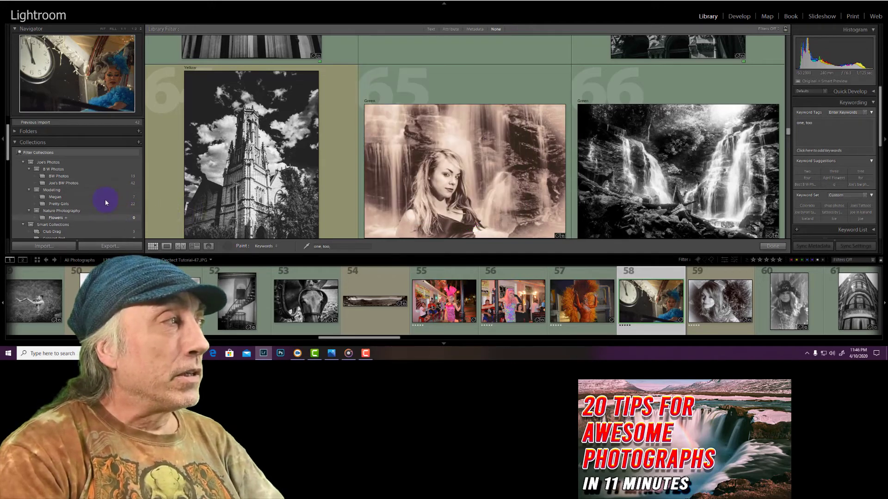
# Show all photographs in the catalog and put the Painter tool away
pyautogui.click(112, 130)
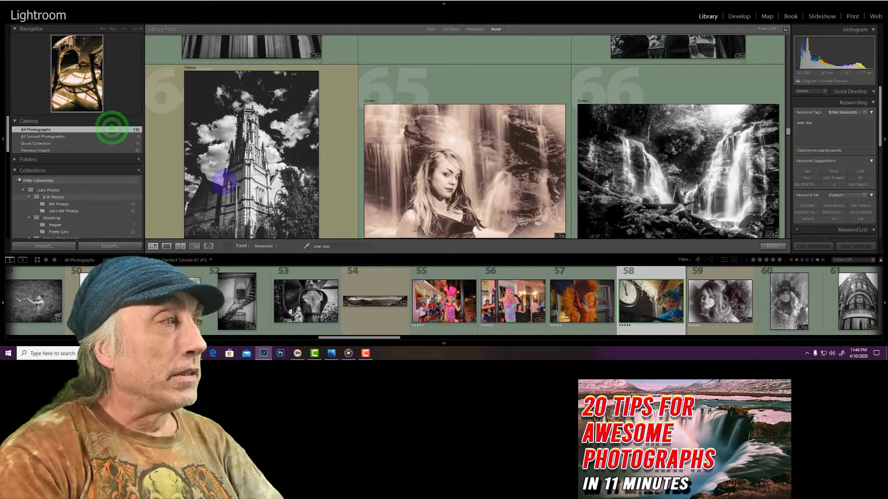
pyautogui.click(768, 248)
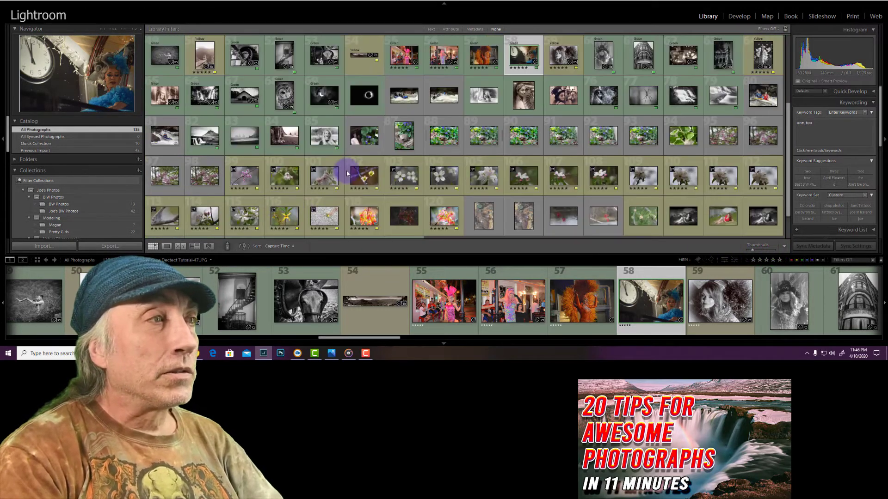
# Select the flower photos from number 86 through 120 plus number 125, and clear their star ratings and color labels
pyautogui.click(364, 139)
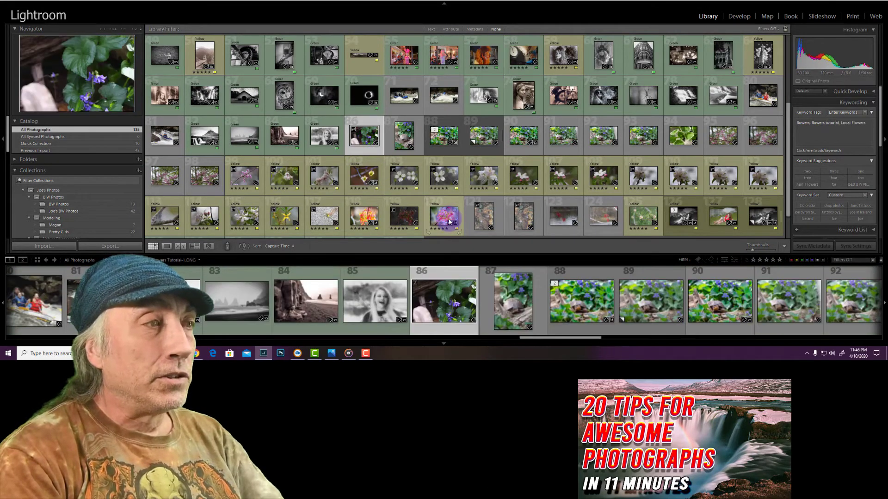
pyautogui.click(448, 221)
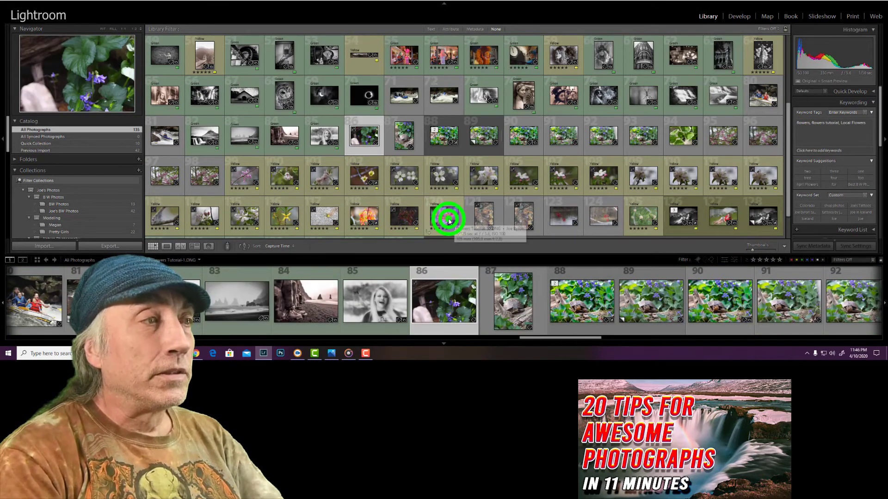
pyautogui.keyDown('shift'); pyautogui.click(641, 217); pyautogui.keyUp('shift')
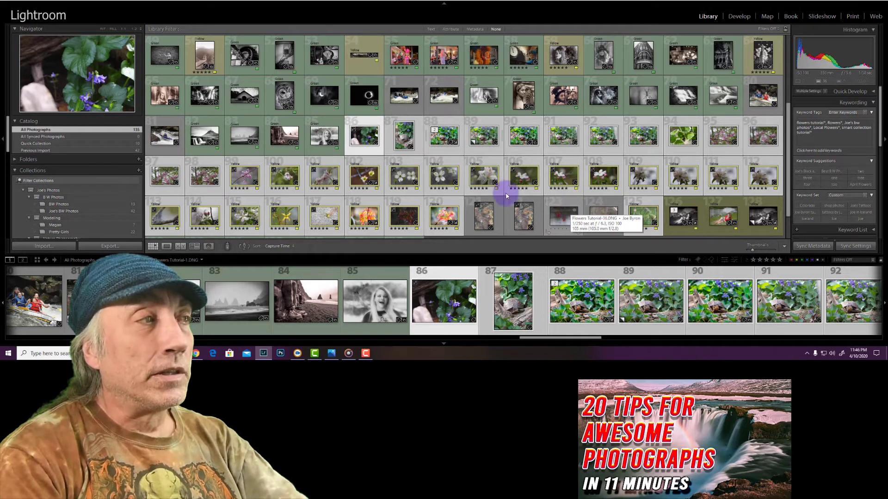
pyautogui.press('0')
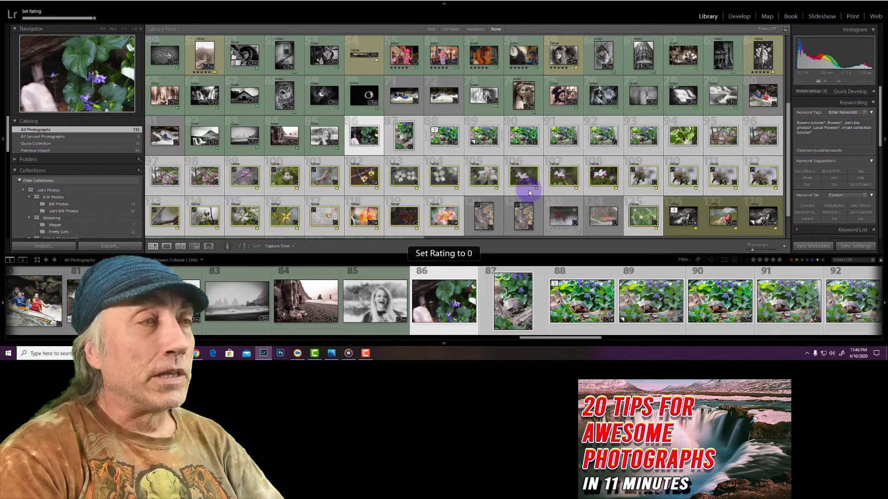
pyautogui.rightClick(489, 184)
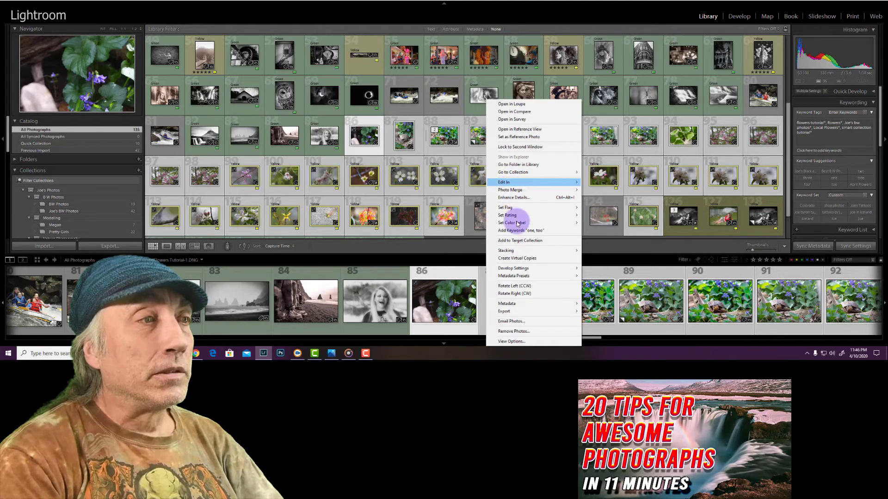
pyautogui.click(595, 259)
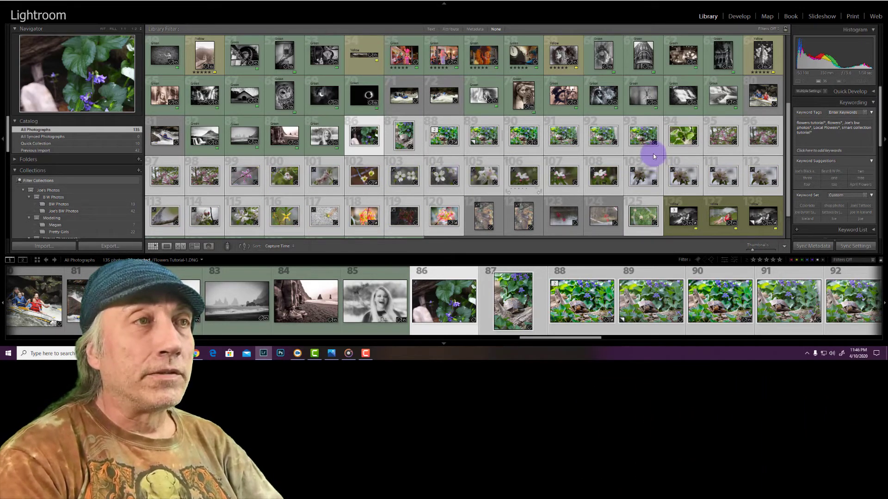
pyautogui.click(629, 151)
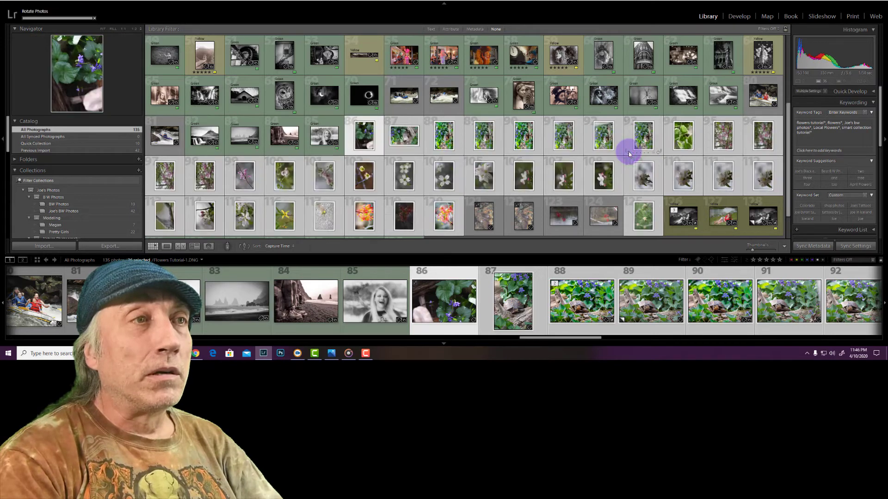
pyautogui.click(659, 151)
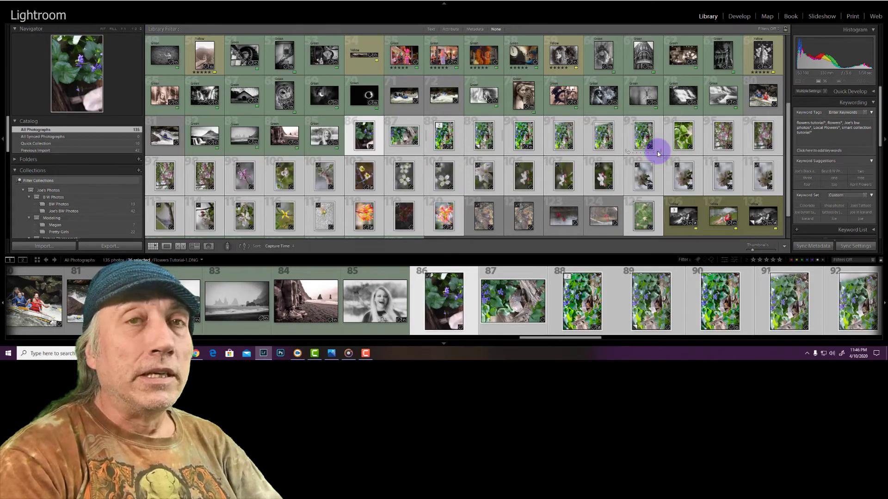
pyautogui.click(659, 153)
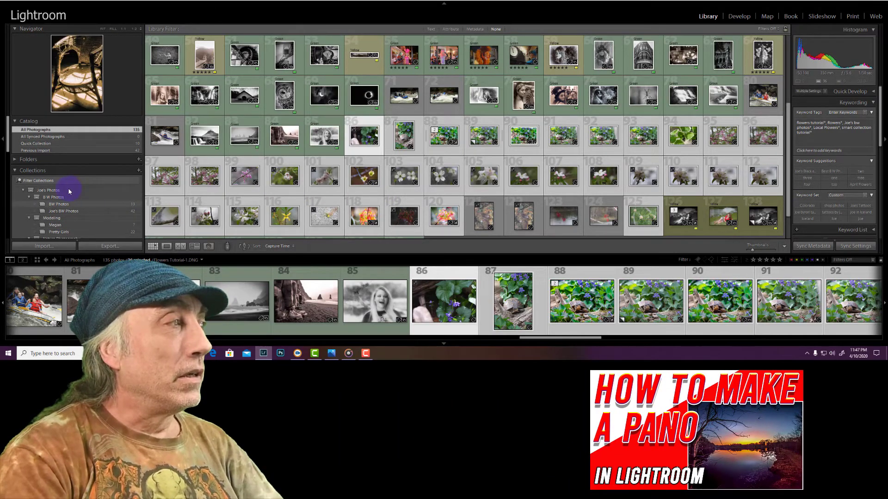
# Add all the selected flower photos to the Flowers target collection
pyautogui.scroll(-3, 69, 191)
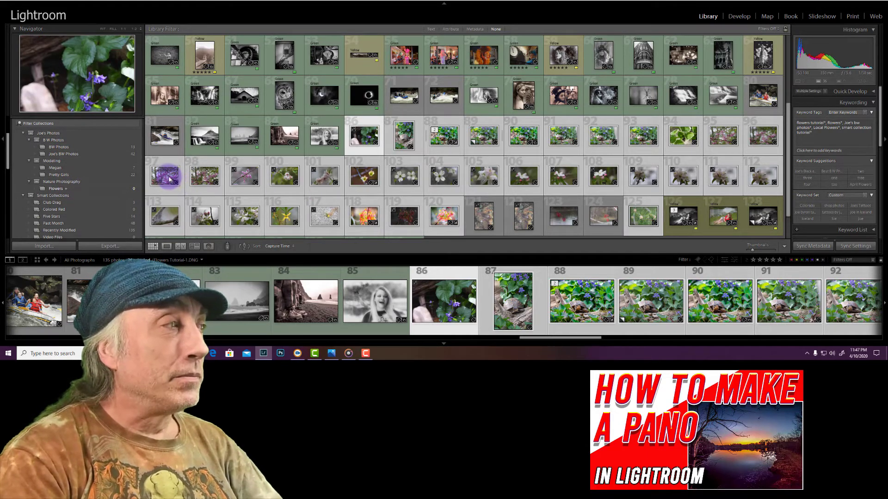
pyautogui.moveTo(169, 178); pyautogui.dragTo(63, 183)
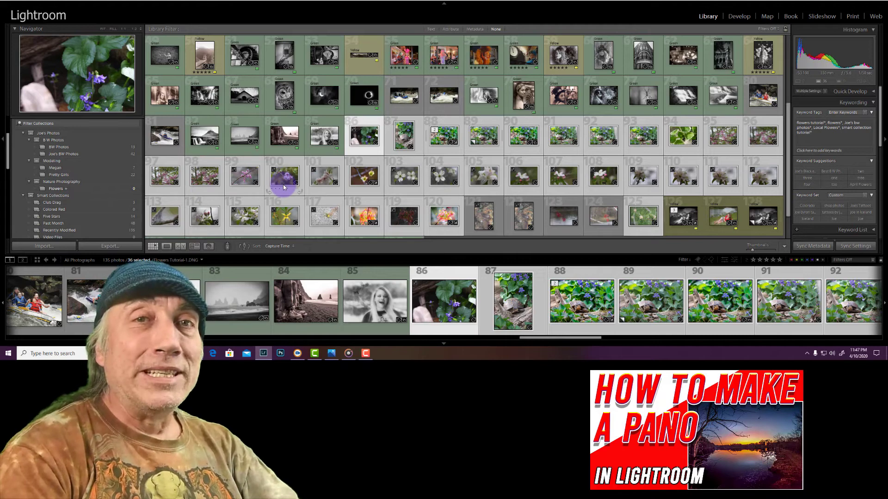
pyautogui.press('b')
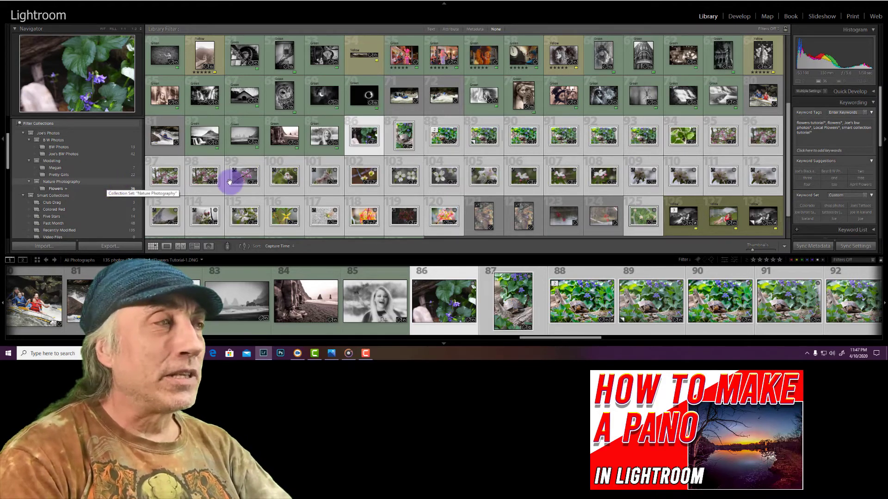
# Set the Painter tool to Target Collection and paint several individual non-flower photos above the selected ones into Flowers
pyautogui.click(322, 246)
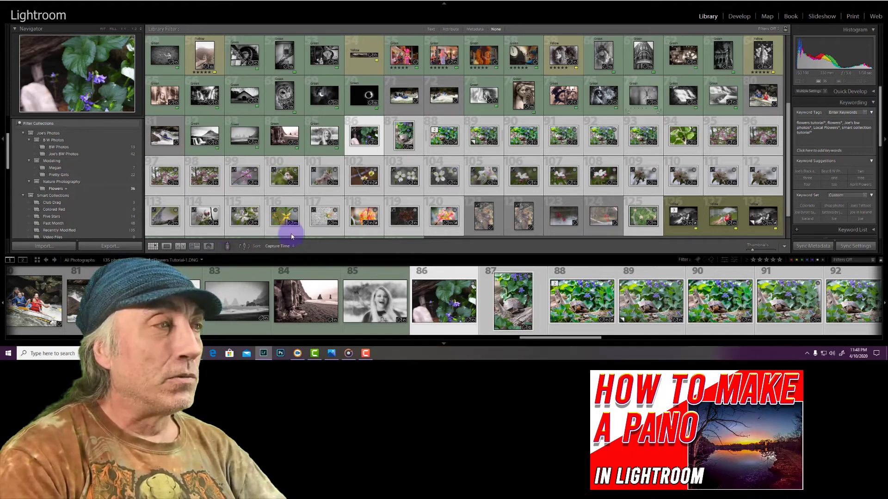
pyautogui.click(226, 247)
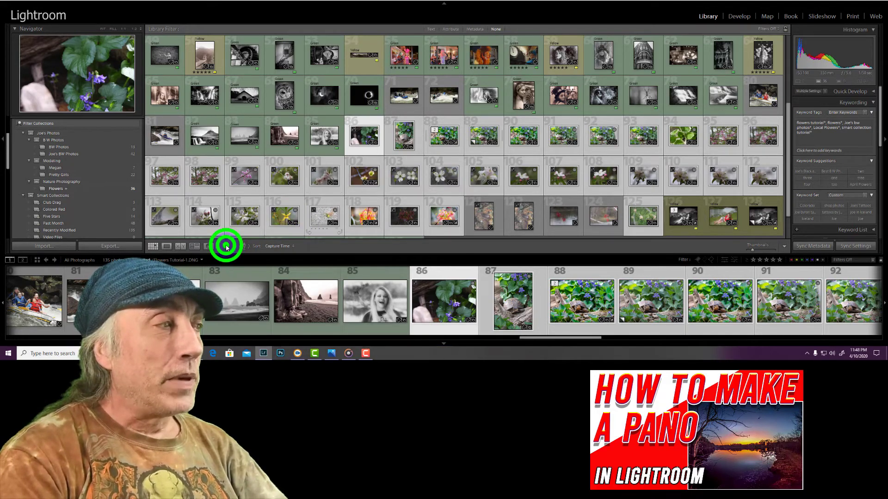
pyautogui.click(274, 246)
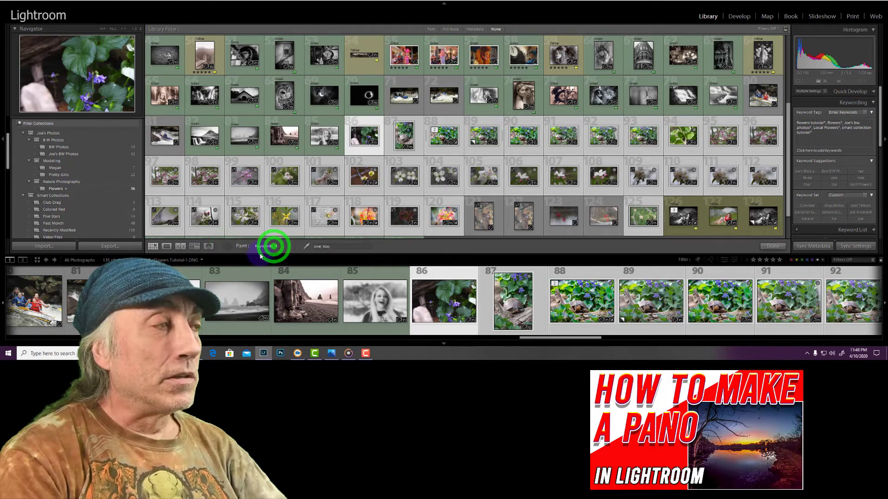
pyautogui.click(255, 308)
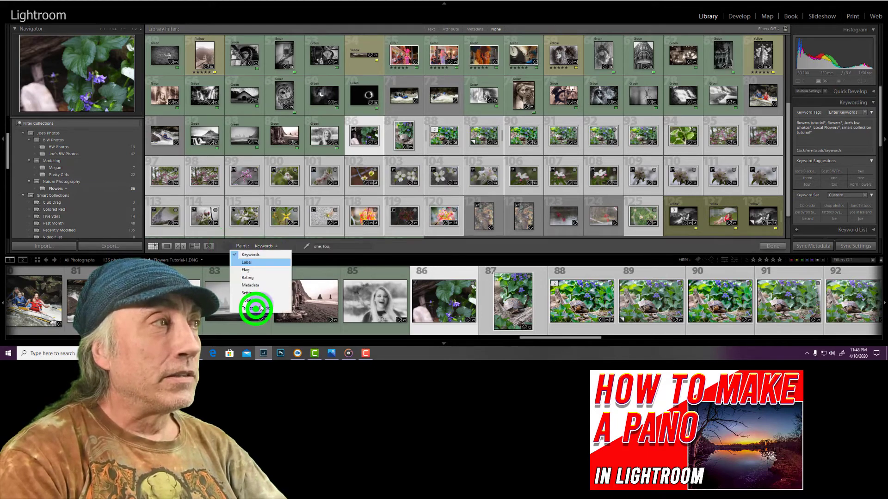
pyautogui.click(279, 97)
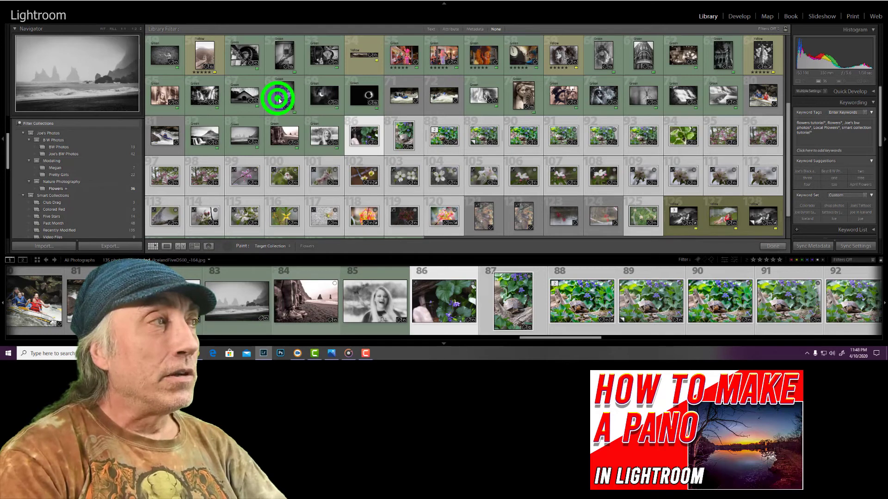
pyautogui.click(240, 53)
pyautogui.click(162, 95)
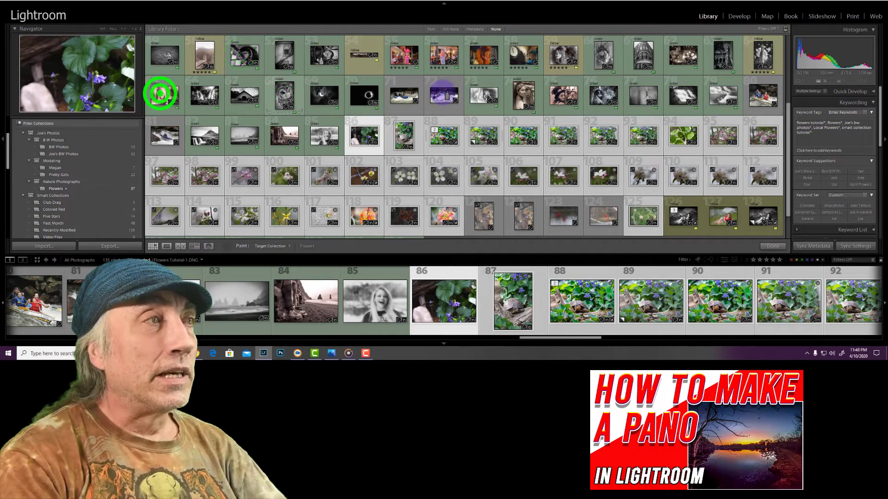
pyautogui.click(524, 92)
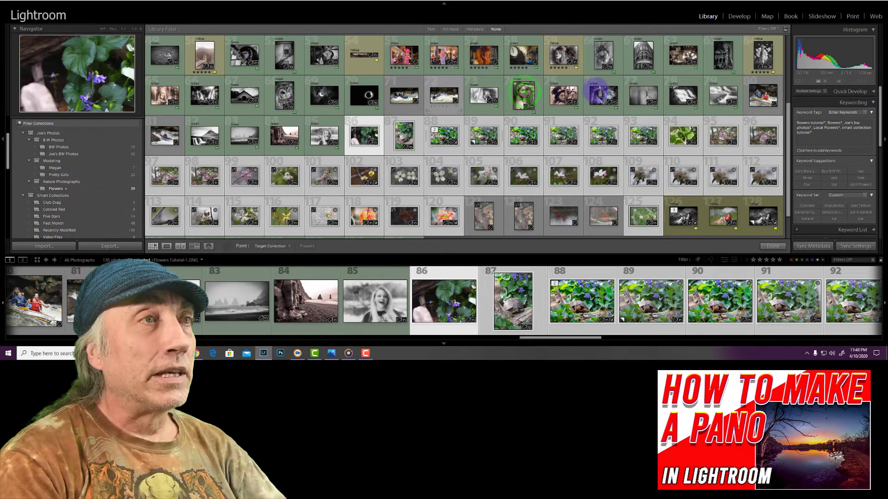
pyautogui.click(596, 91)
pyautogui.click(561, 51)
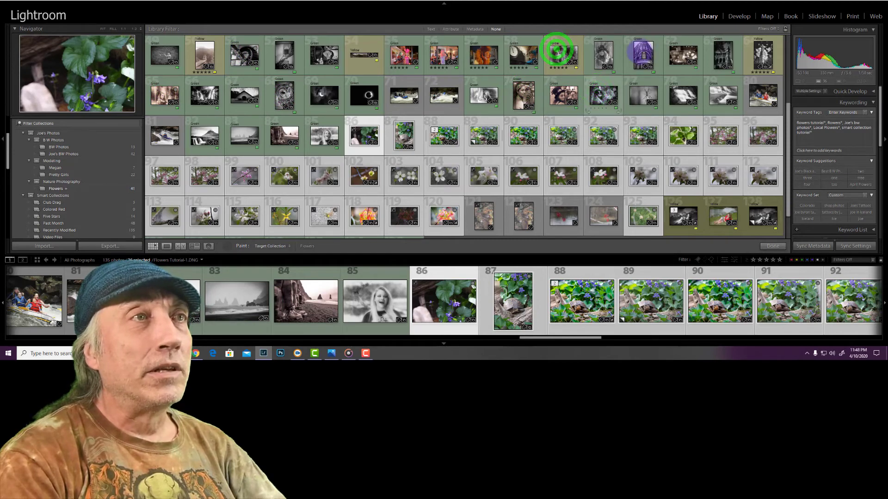
pyautogui.click(638, 50)
pyautogui.click(680, 92)
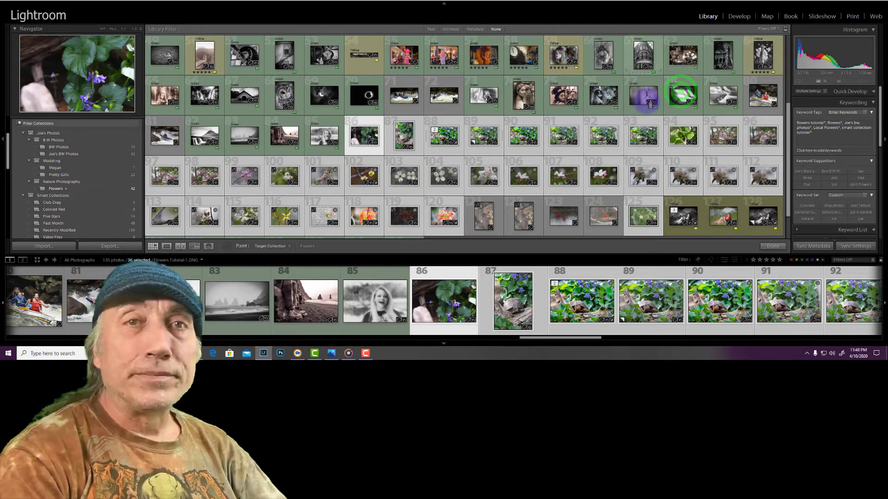